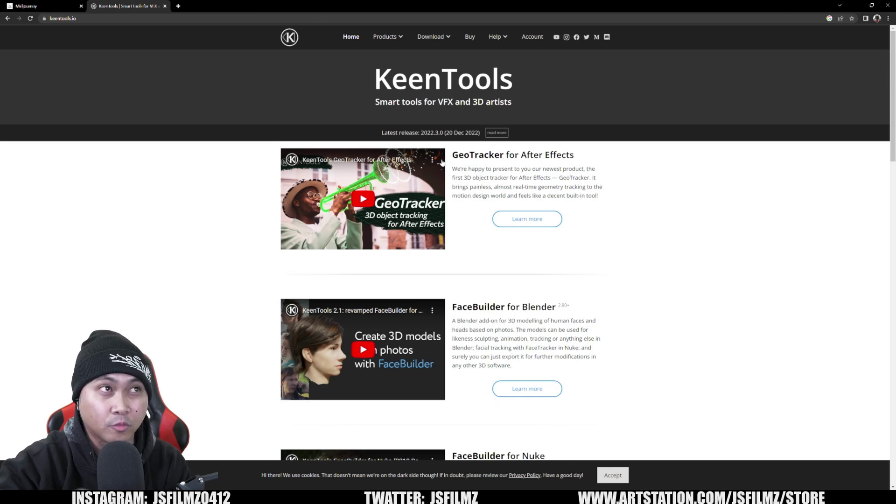
mouse_move(433, 36)
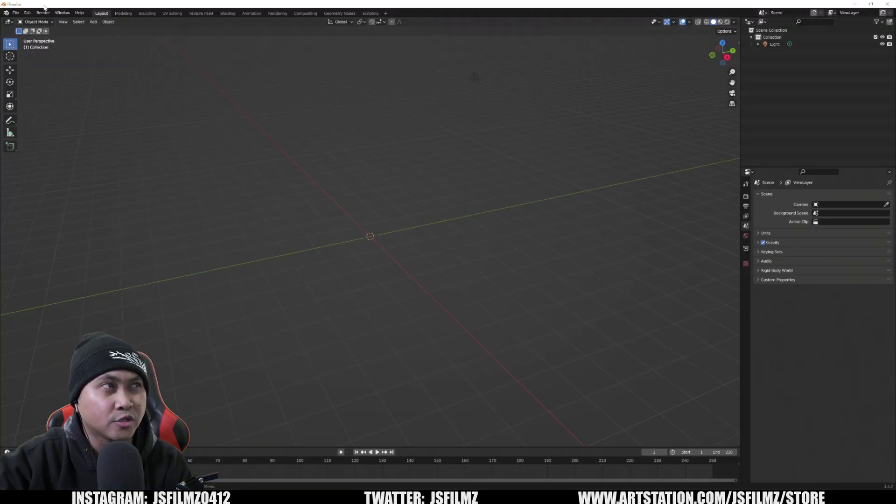
left_click(27, 12)
left_click(63, 112)
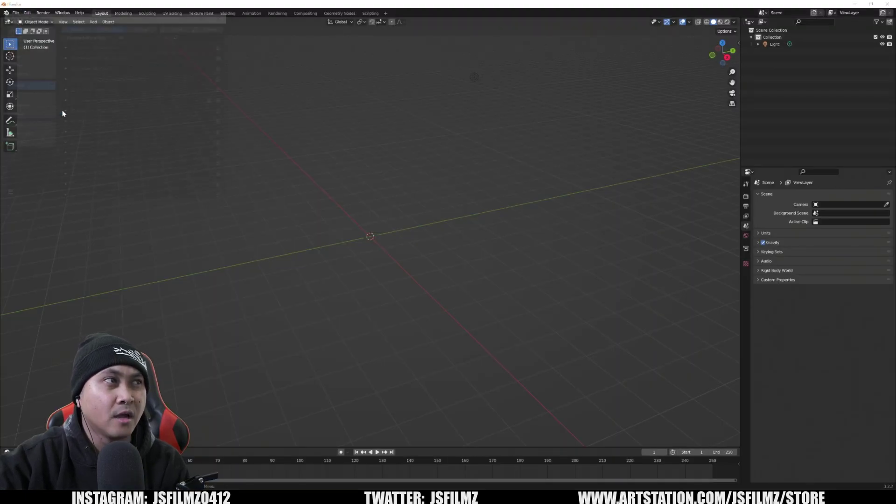
left_click(172, 27)
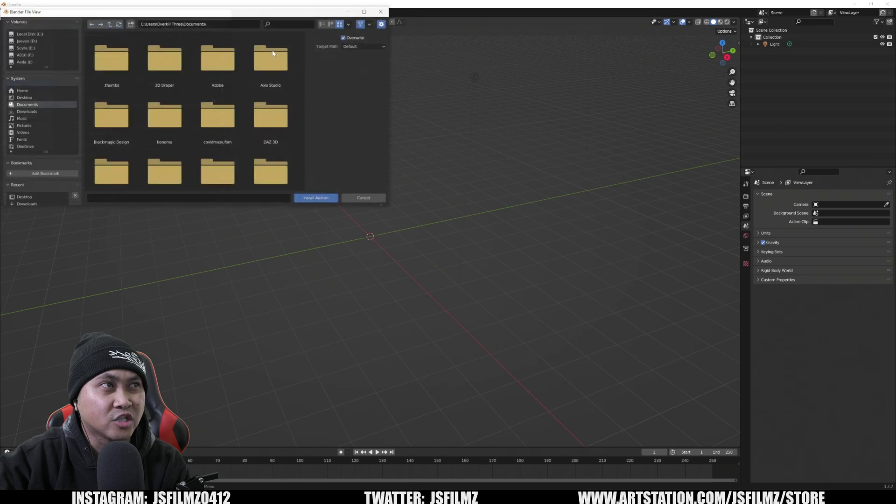
left_click(372, 199)
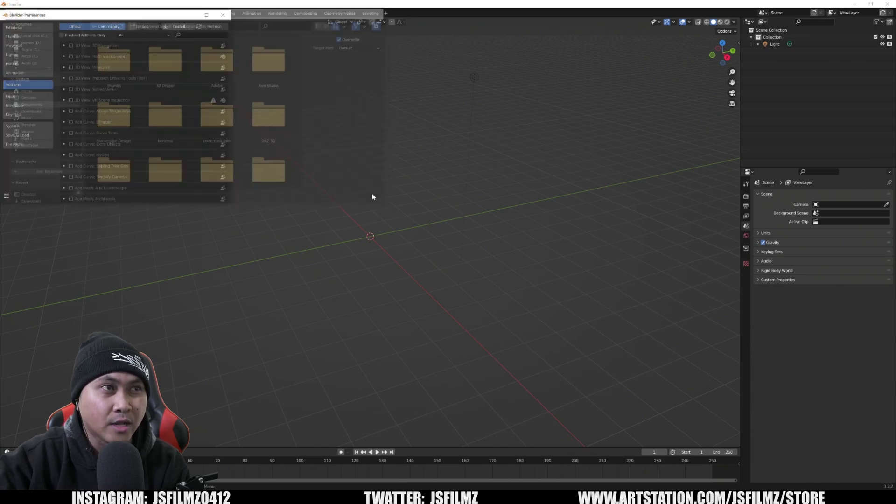
Step: Display the FaceBuilder add-on's head-creation options beside the 3D viewport and close the preferences window
left_click(738, 43)
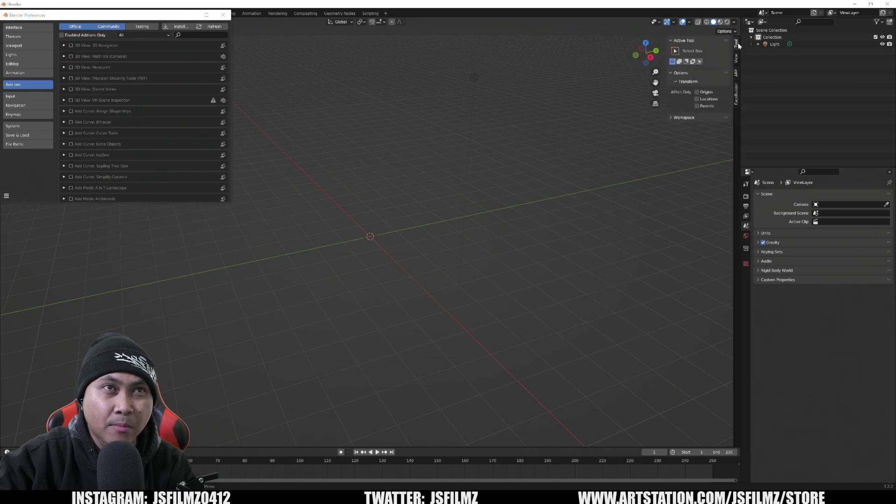
left_click(736, 96)
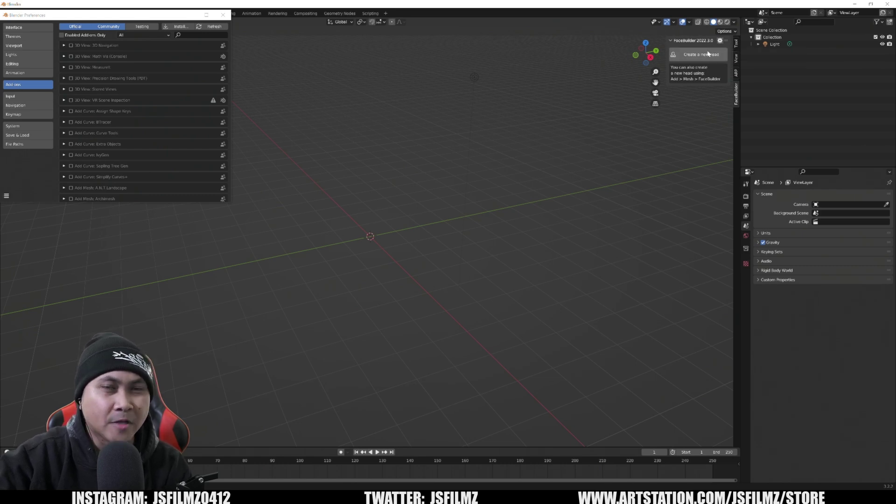
left_click(222, 16)
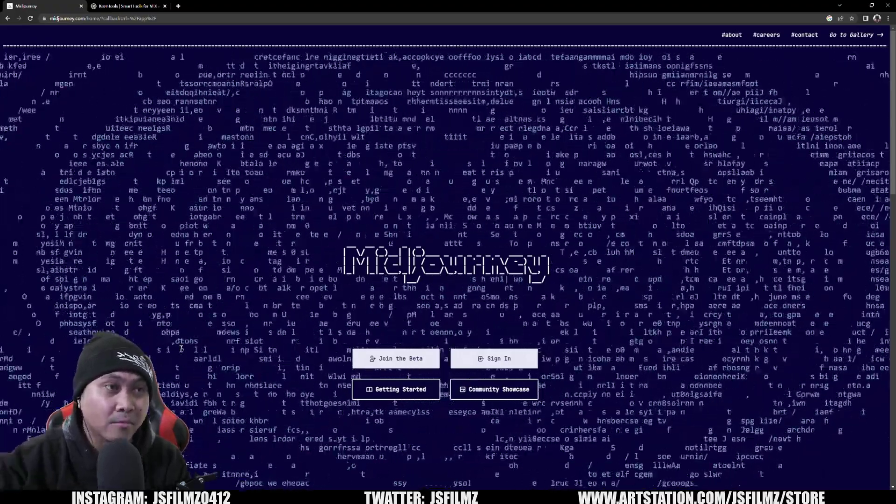
Step: Switch to the Midjourney website in the browser, join the beta, and open the Midjourney server in Discord
left_click(420, 360)
left_click(413, 306)
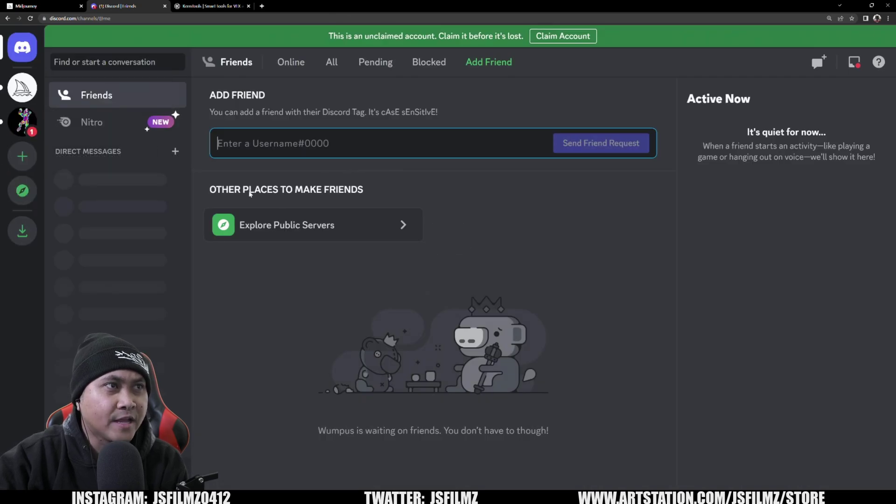
left_click(27, 87)
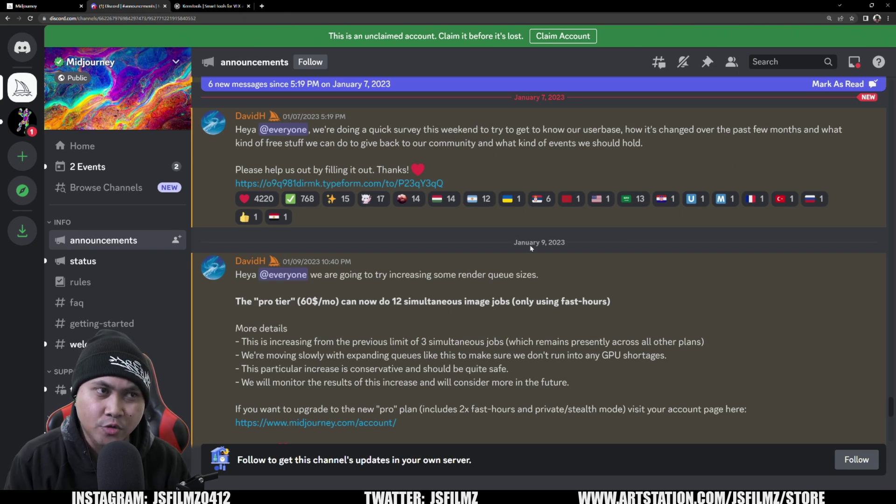
Step: Open the newbies-125 newcomer room and go to its latest messages
scroll(531, 248, "down", 1)
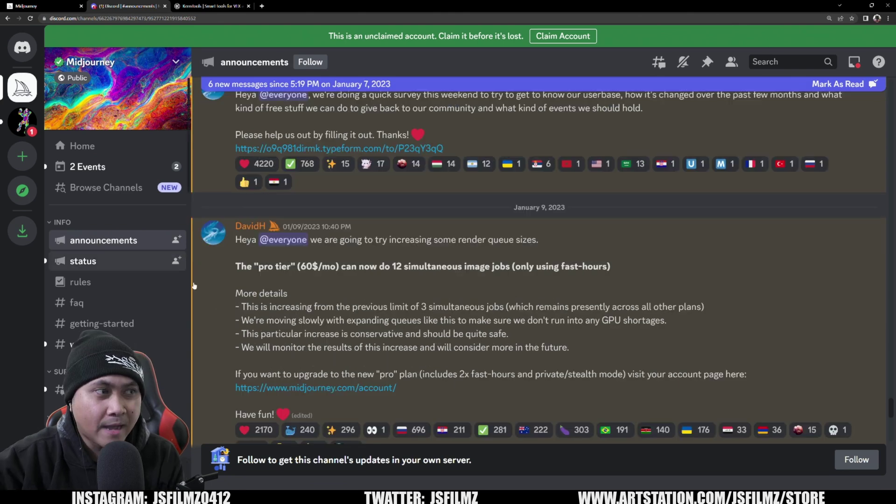
scroll(117, 233, "down", 3)
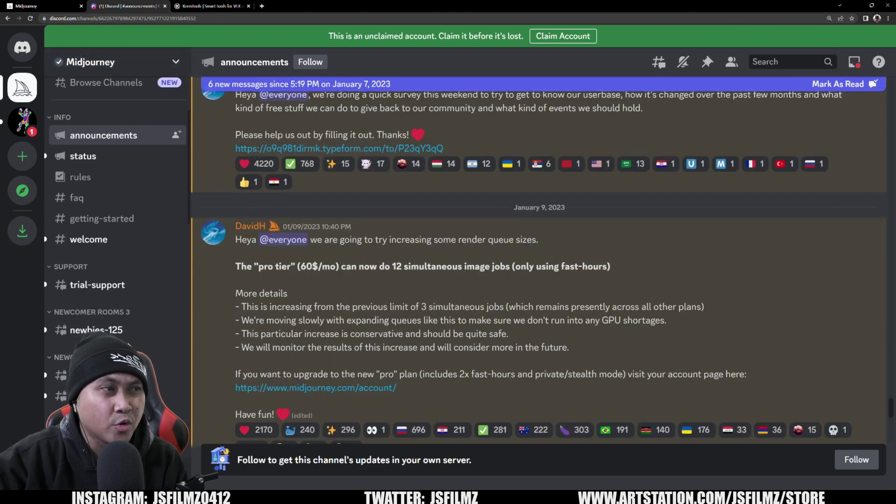
left_click(123, 330)
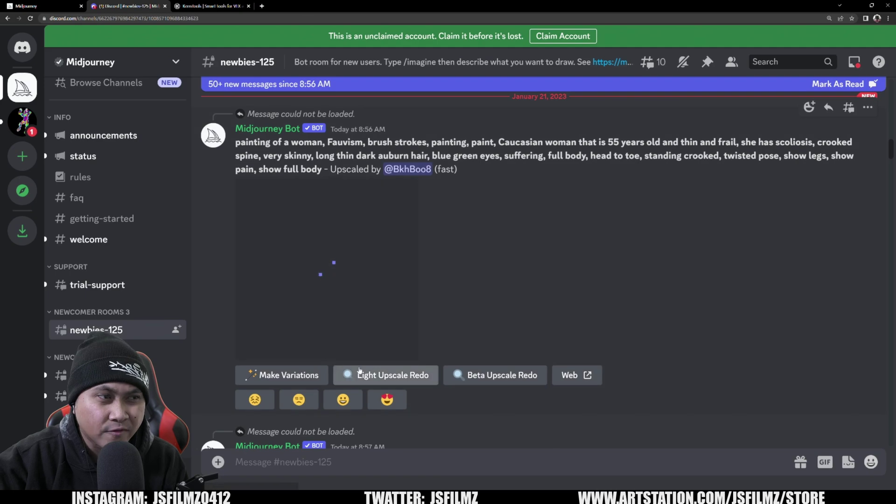
scroll(888, 462, "down", 15)
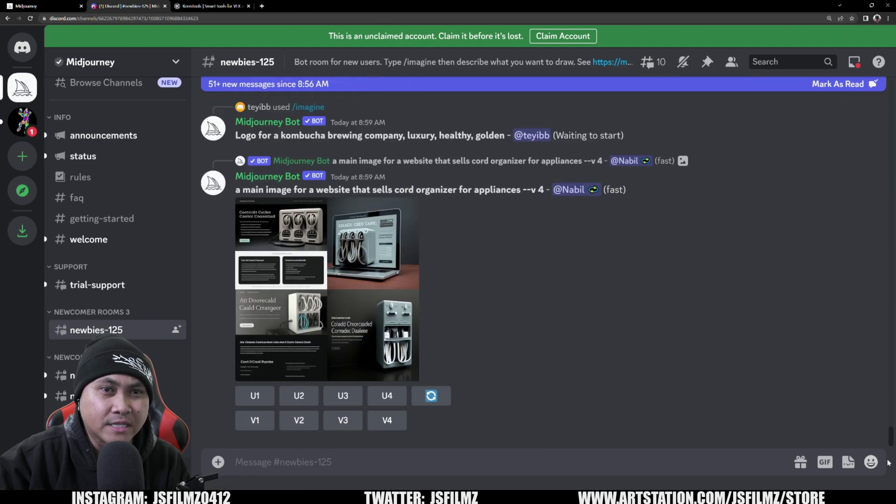
Step: Start an /imagine command with the prompt "realistic attractive asian girl with no hair,sitting on a chair,"
left_click(265, 462)
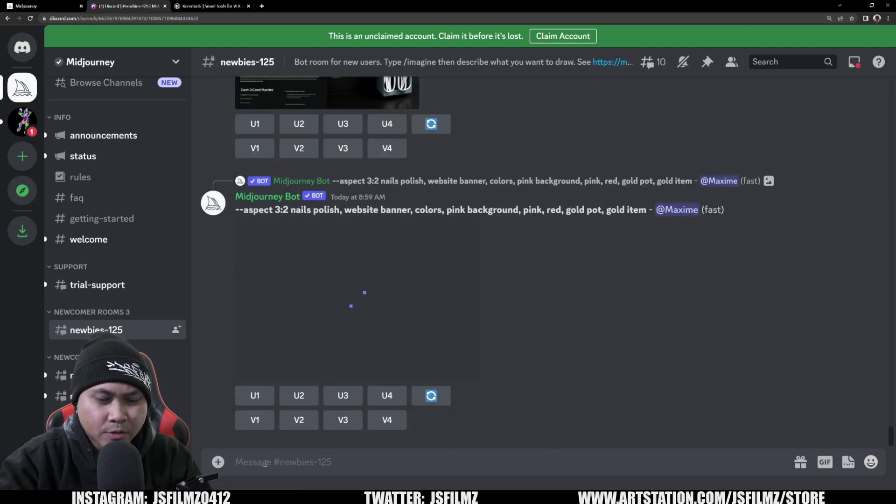
type("/imagine")
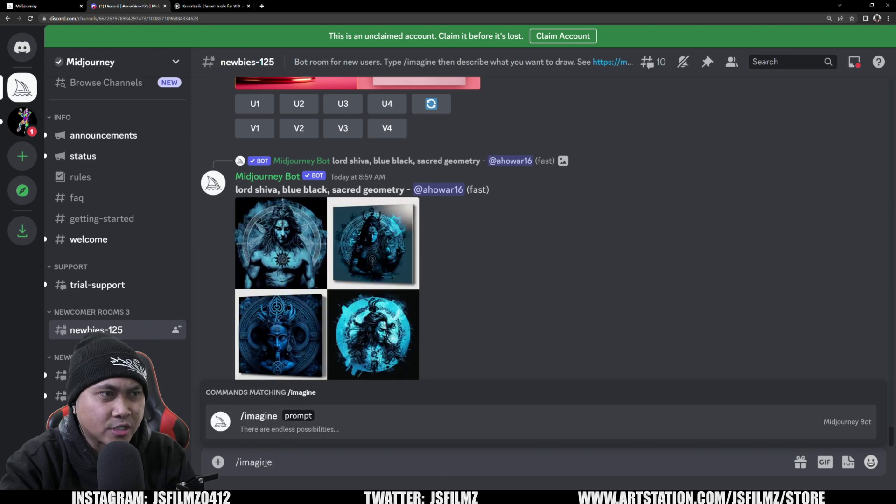
key("Tab")
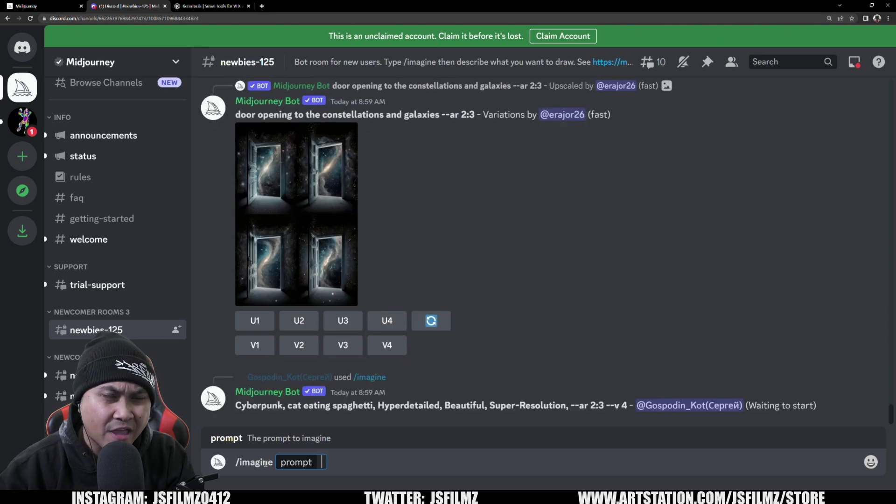
type("real")
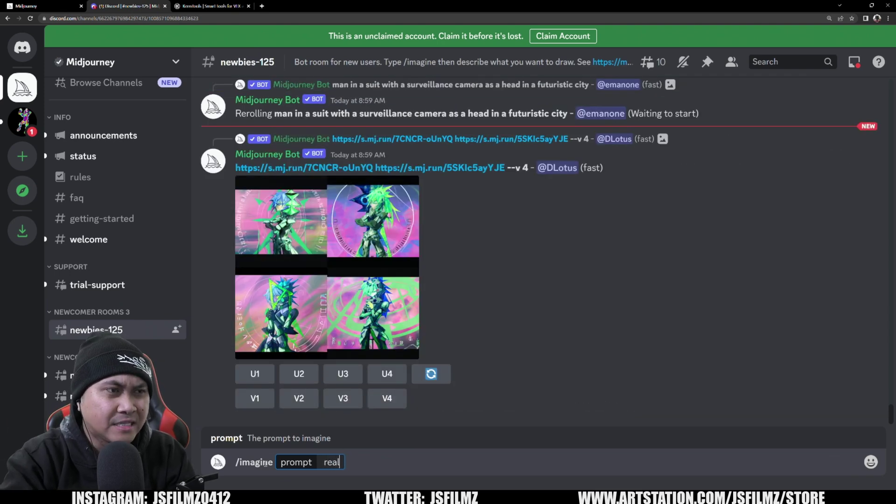
key("BackSpace")
key("BackSpace")
key("BackSpace")
key("BackSpace")
type("realistic attractive asian girl with no hair,sitting on a chair,")
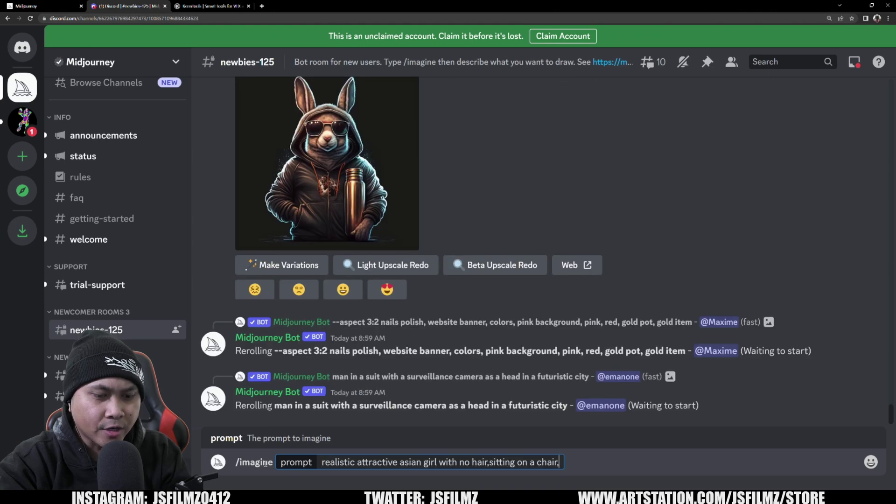
Step: Extend the prompt with "85mm, butterfly lighting, full face close up, --q 2" and submit it to the Midjourney bot
type("85")
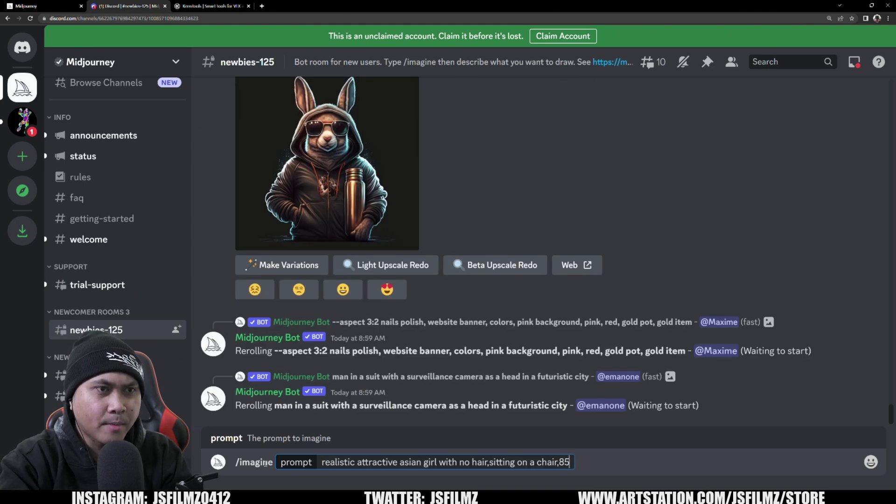
key("BackSpace")
key("BackSpace")
type("85mm, butterfly lighting, f")
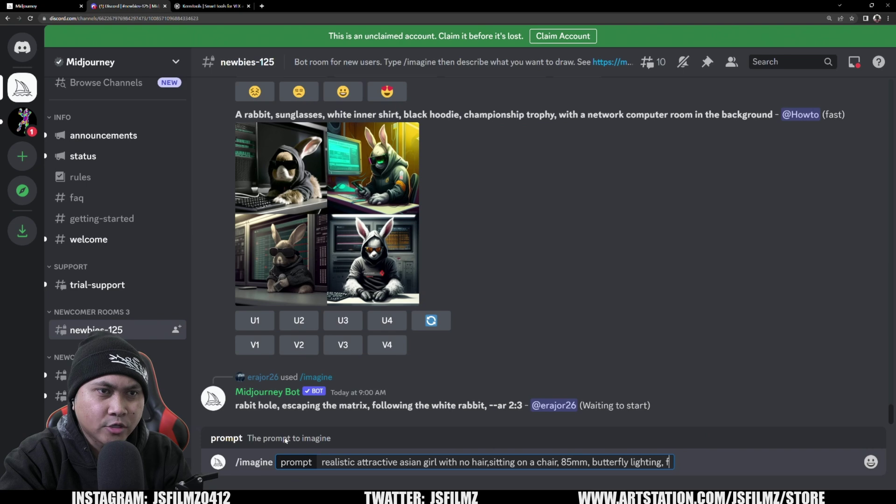
type("ull face close u0")
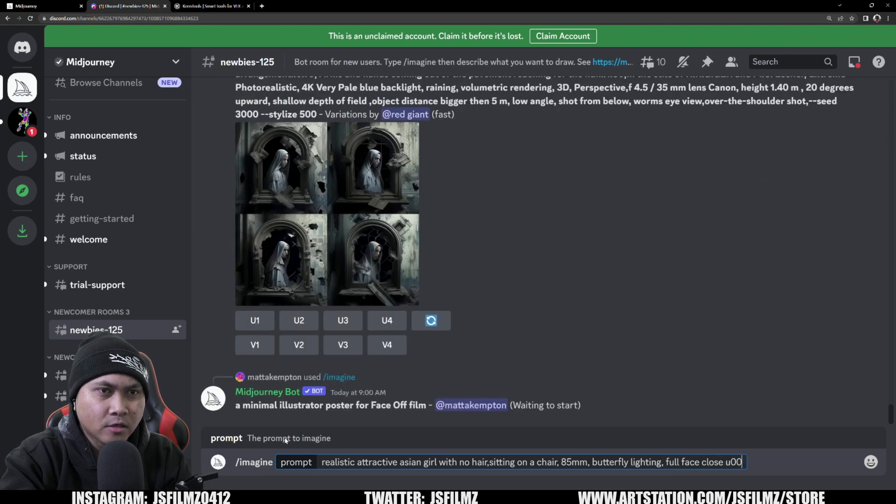
key("BackSpace")
type("p")
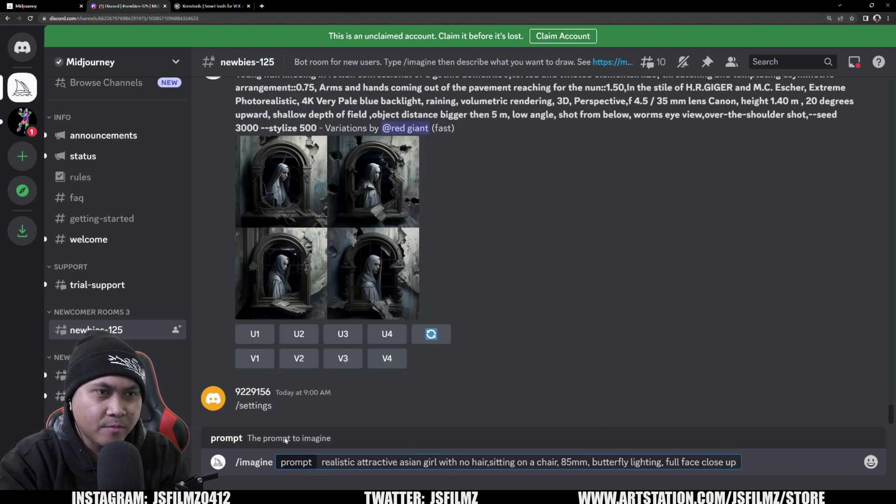
type(".")
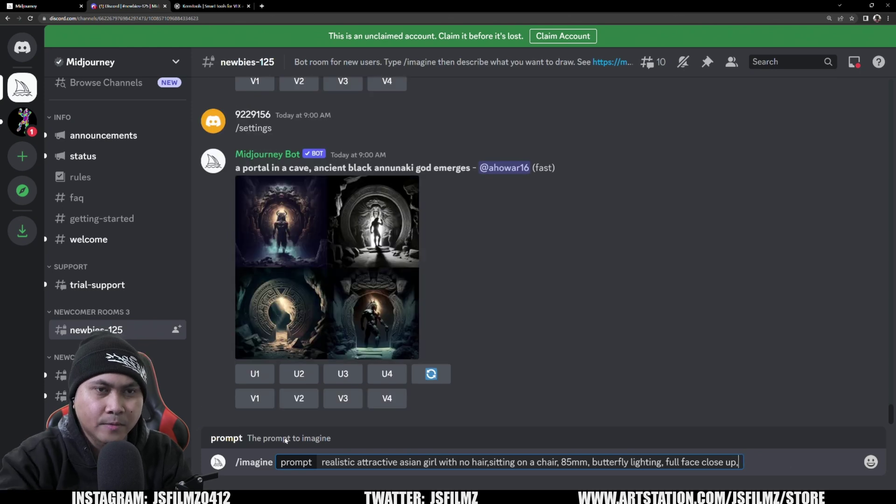
type(" --")
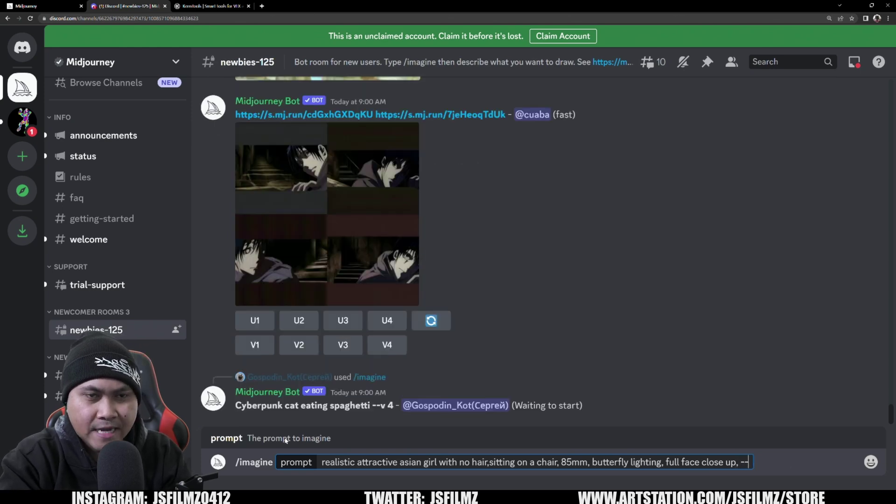
type("q 2")
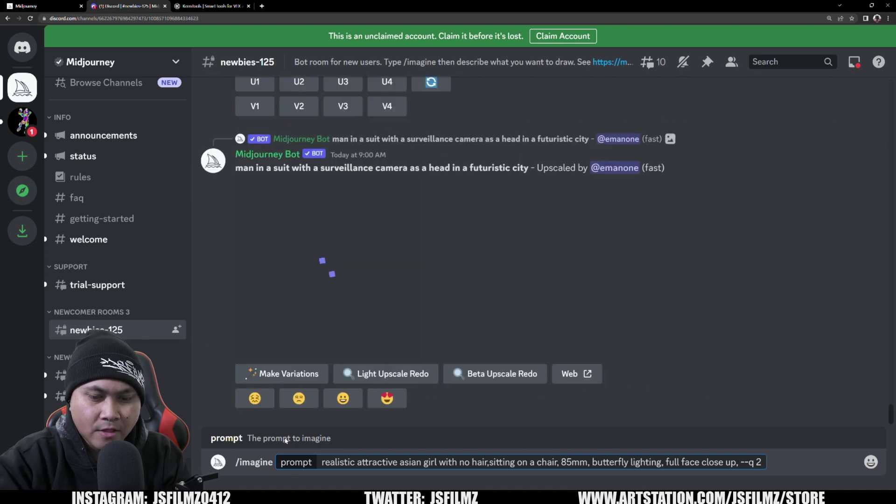
key("Return")
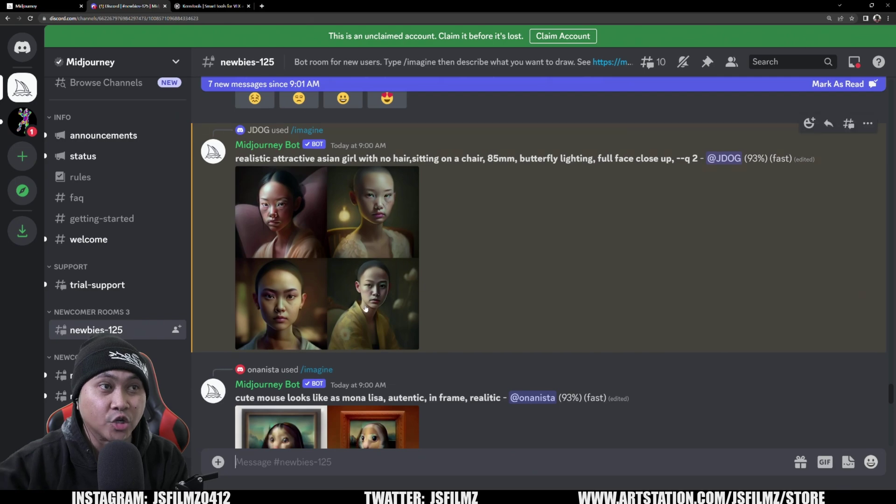
Step: Find the finished grid for the submitted portrait prompt in the channel and upscale its third image
scroll(664, 324, "down", 10)
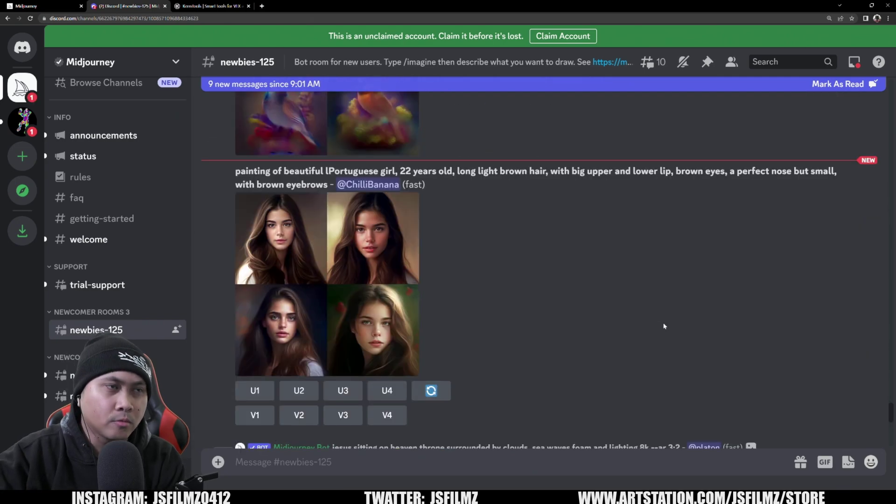
scroll(666, 323, "down", 15)
scroll(817, 410, "down", 12)
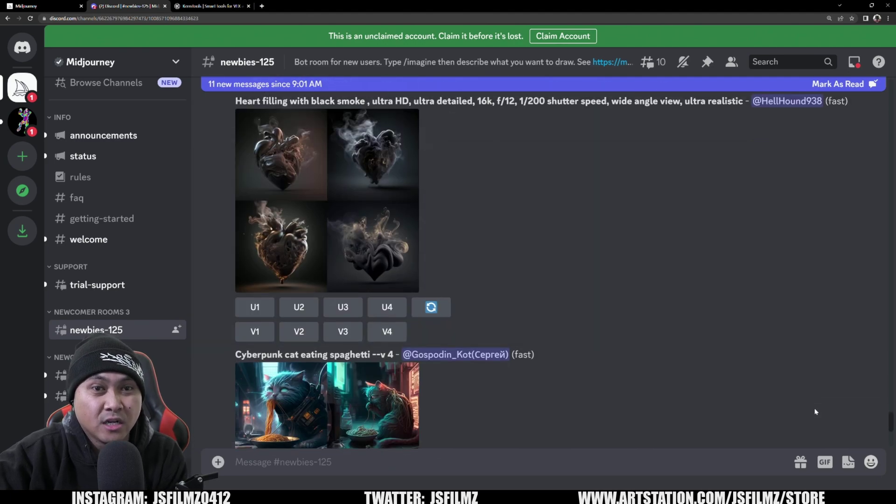
scroll(821, 410, "down", 5)
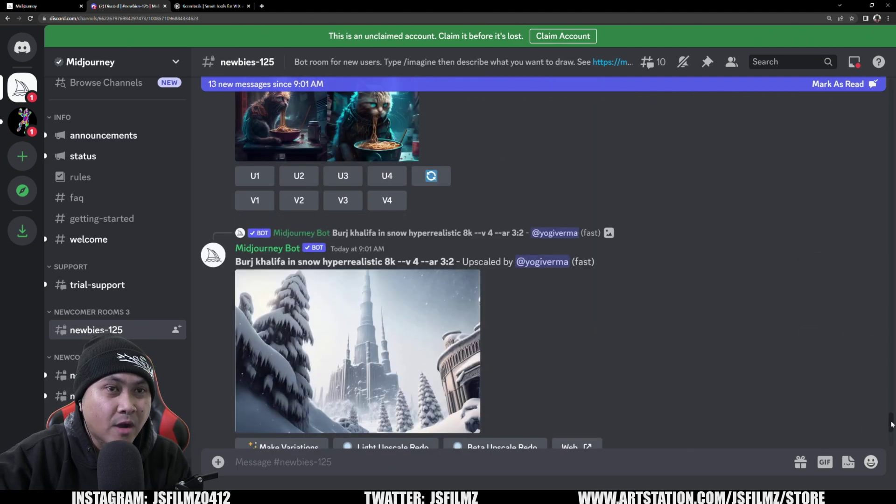
scroll(891, 432, "down", 10)
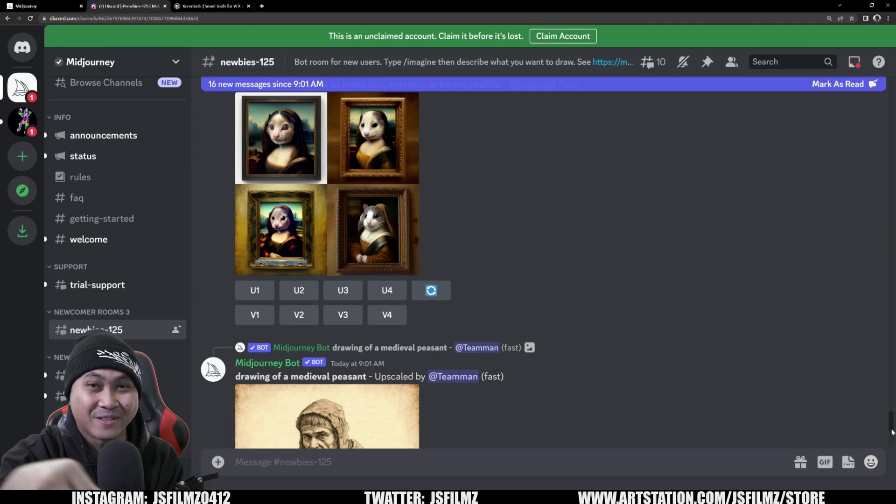
scroll(696, 319, "down", 4)
scroll(705, 320, "down", 15)
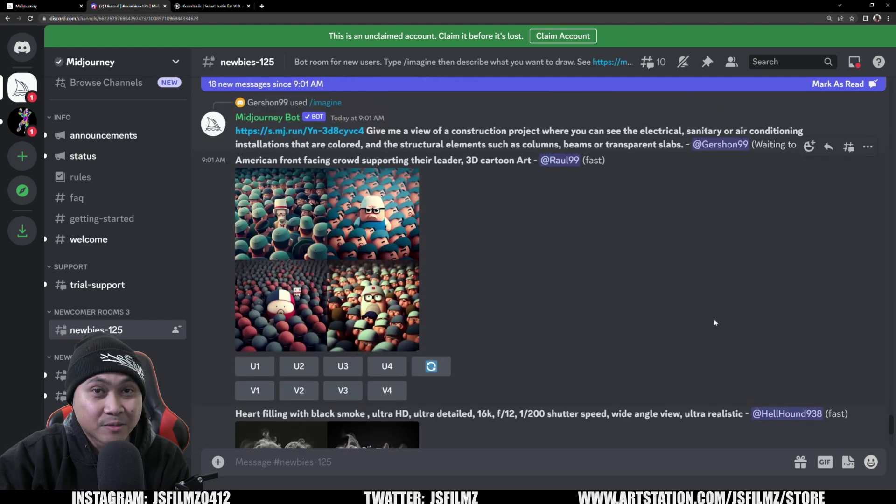
scroll(715, 322, "down", 12)
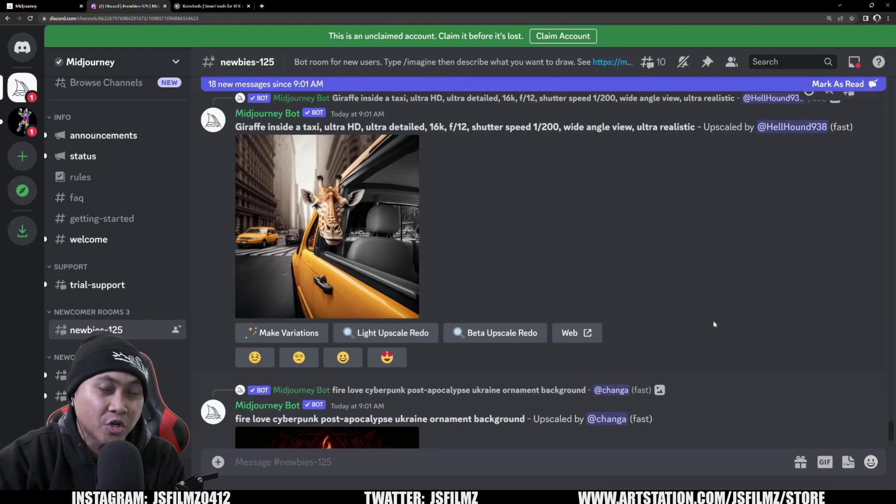
scroll(712, 323, "down", 10)
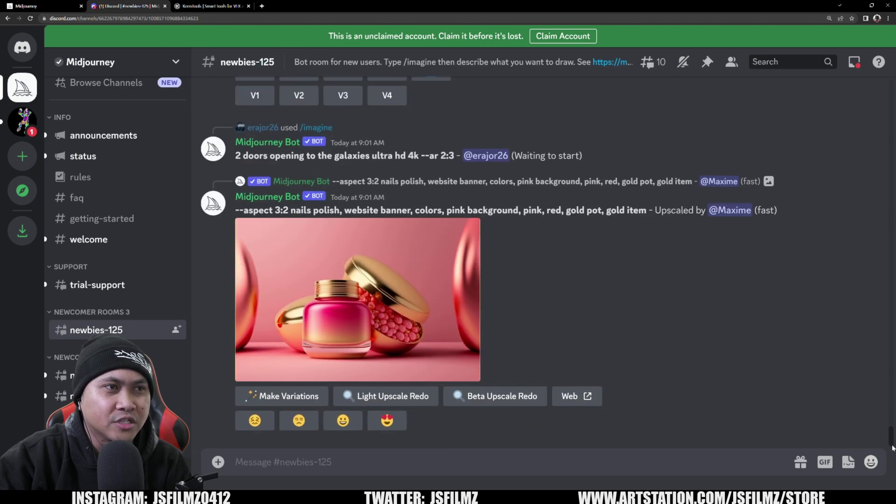
left_click_drag(892, 443, 214, 362)
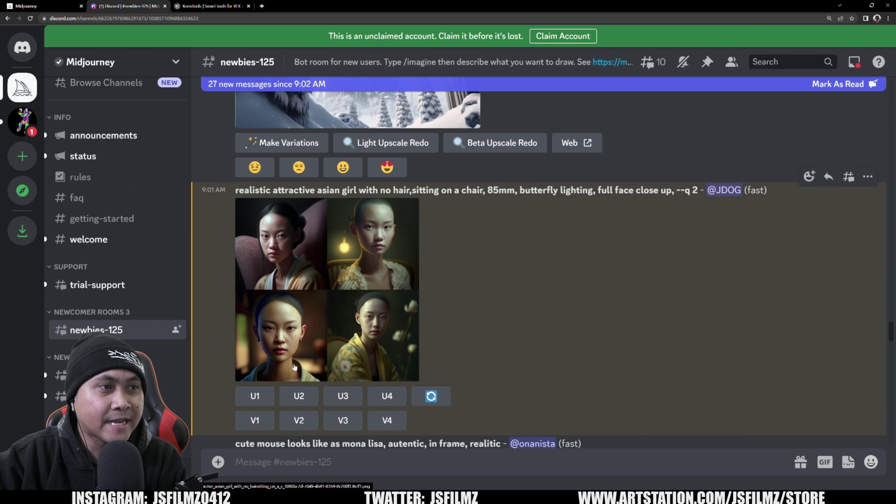
left_click(343, 395)
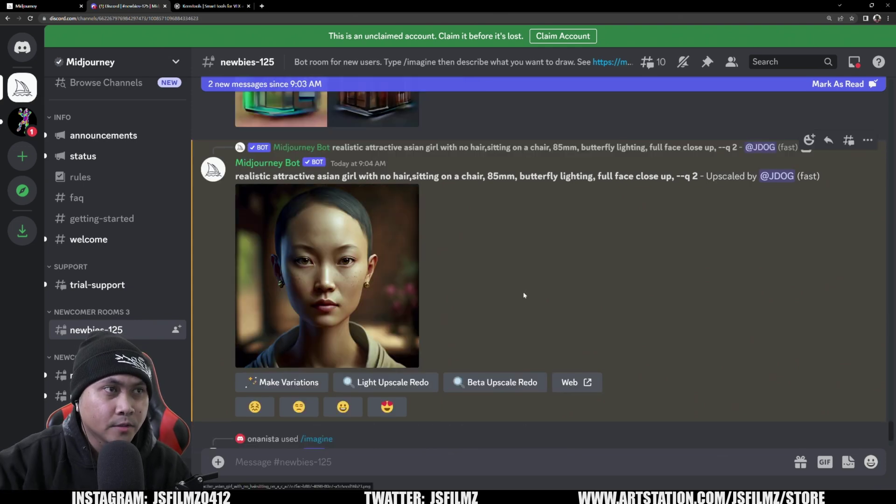
Step: Open the upscaled portrait at full size in the browser and save the image as attractiveas.png
left_click(378, 277)
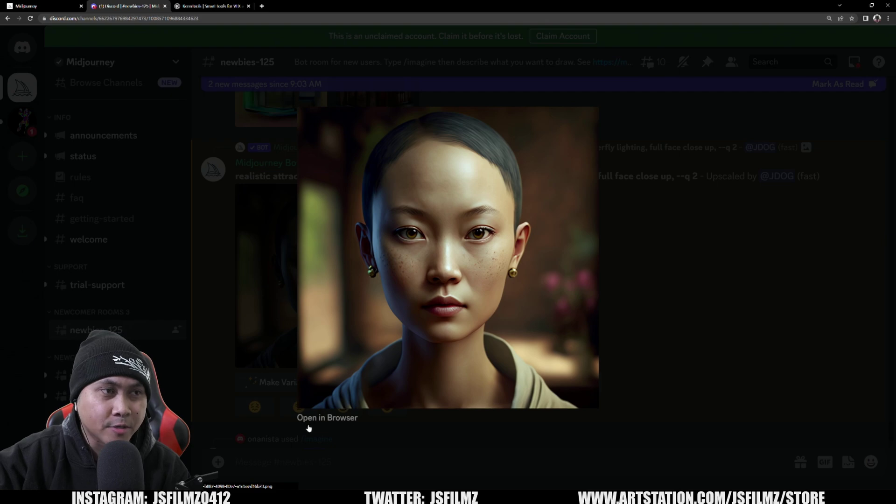
left_click(328, 417)
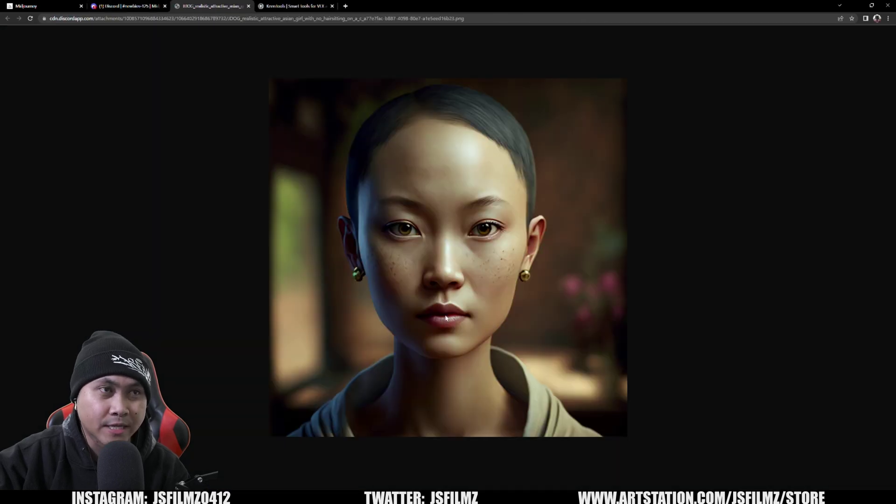
right_click(400, 219)
left_click(426, 235)
left_click(192, 326)
key("ctrl+a")
type("at")
key("Return")
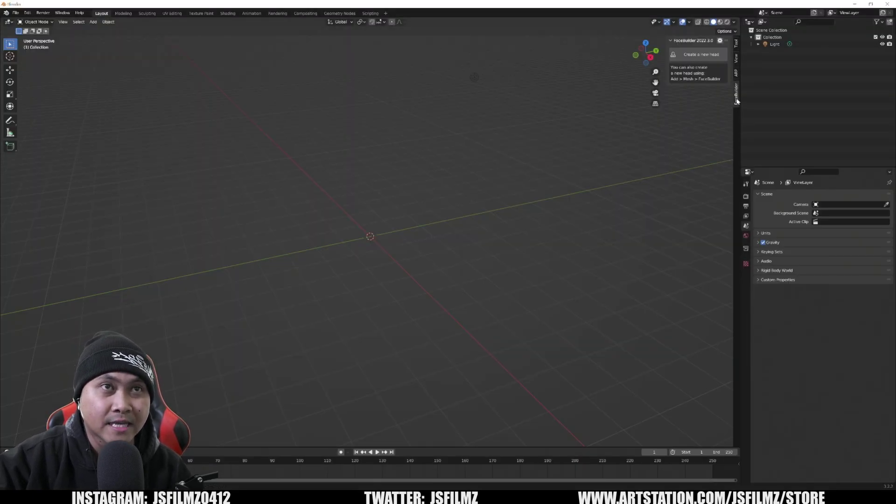
Step: In Blender, create a new FaceBuilder head and load attractiveas.png from the Desktop as its reference view
left_click(700, 54)
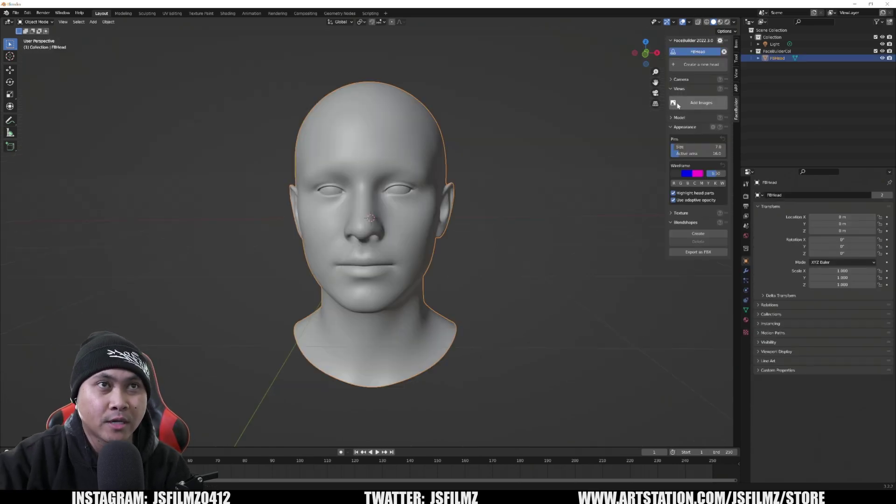
left_click(700, 103)
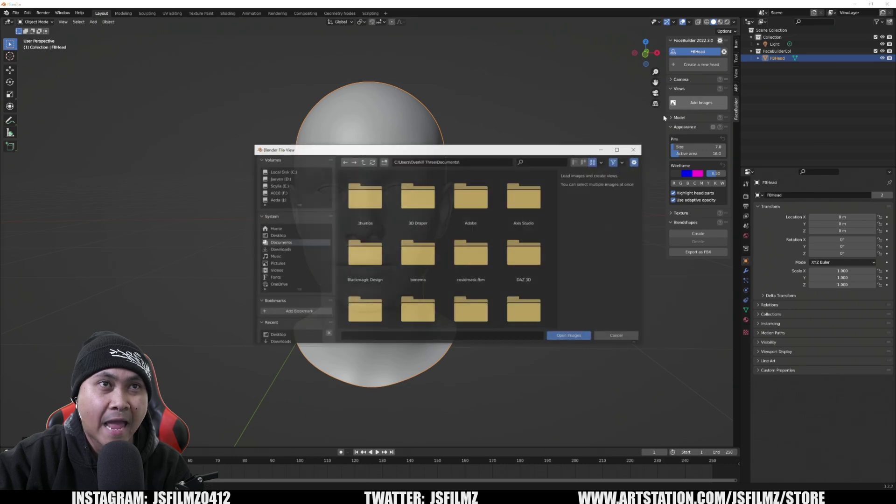
left_click(291, 236)
scroll(559, 269, "down", 8)
scroll(560, 269, "down", 5)
scroll(490, 299, "up", 5)
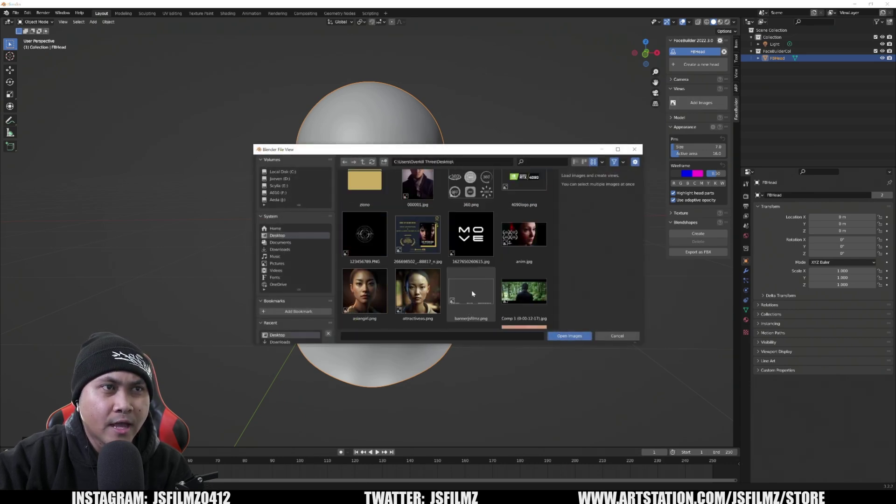
left_click(427, 301)
left_click(570, 336)
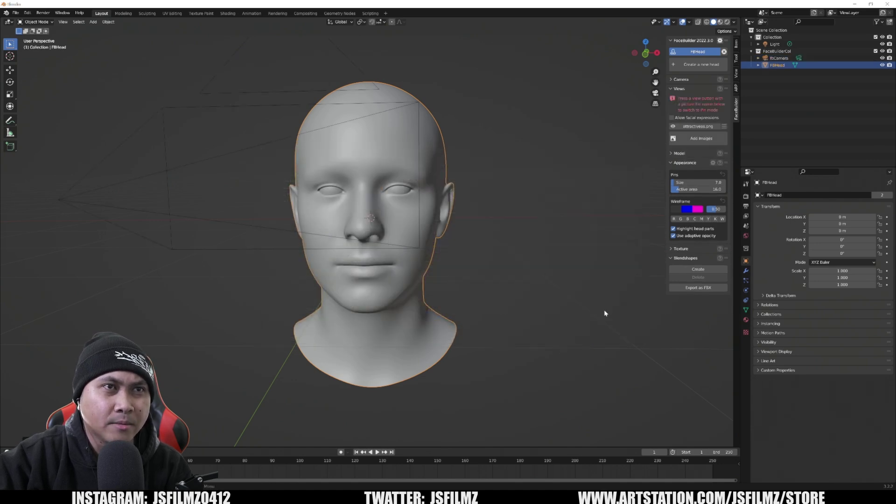
Step: Auto-align the head mesh to the face in the attractiveas.png view in pin mode and check the shape in 3D
left_click(695, 126)
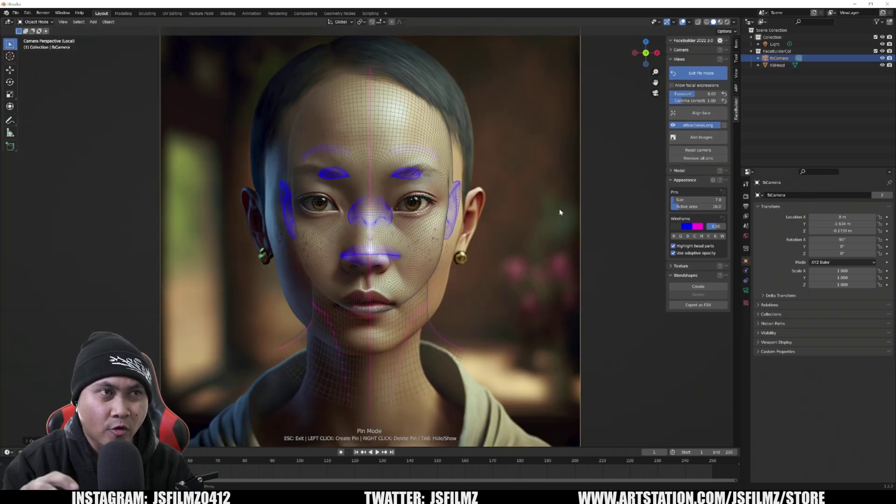
left_click(694, 116)
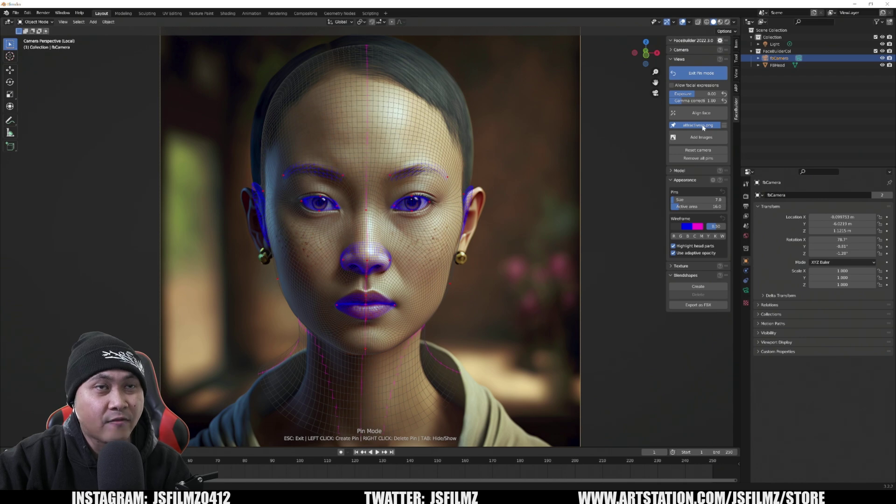
key("Escape")
middle_click_drag(511, 249, 540, 250)
left_click(681, 108)
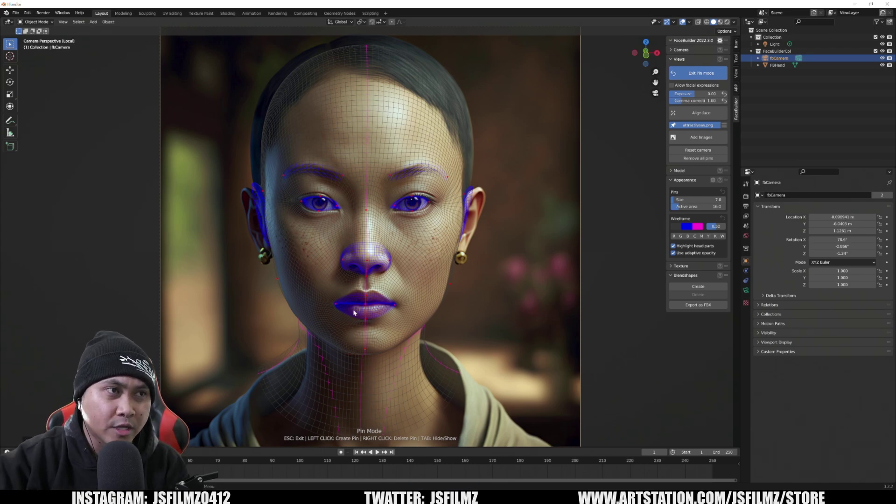
Step: Fit the mesh to the eye on the image's left side by adjusting pins at its inner corner, lower lid and outer corner
scroll(346, 315, "up", 5)
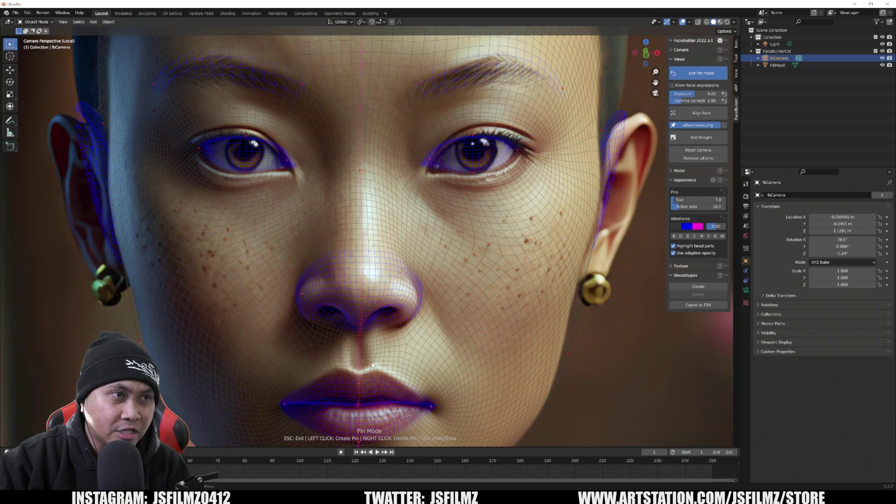
scroll(372, 366, "up", 2)
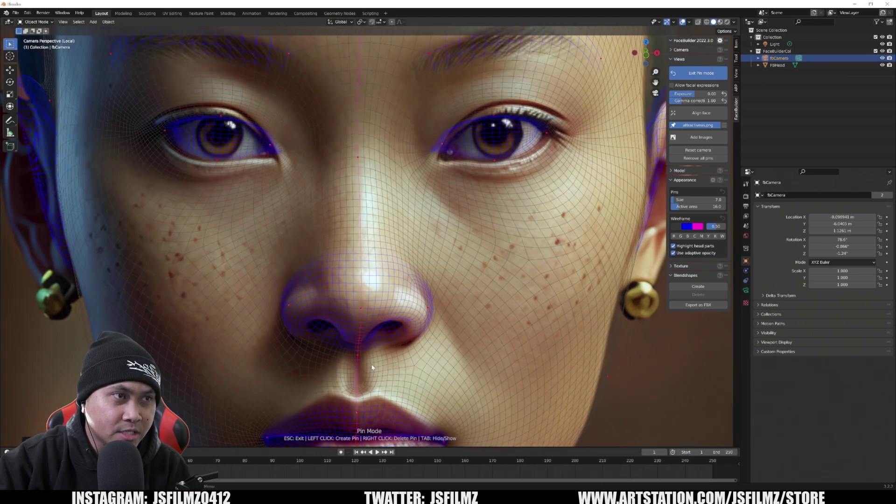
scroll(373, 368, "down", 2)
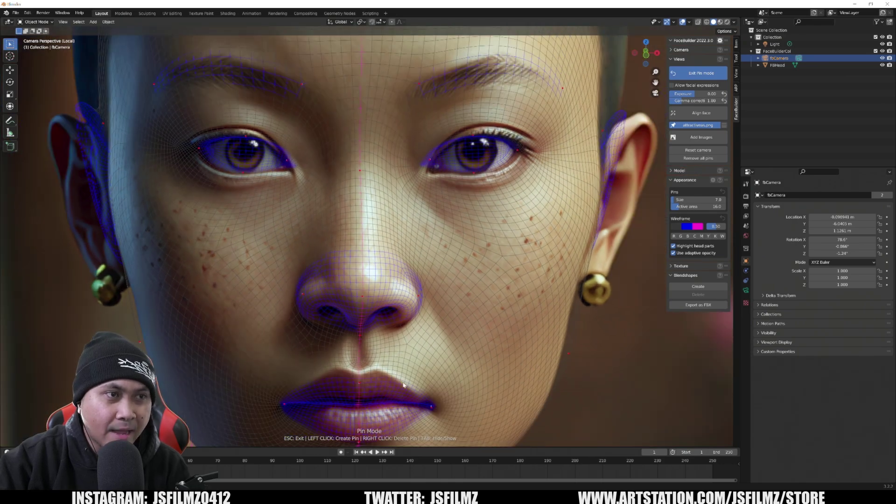
scroll(403, 386, "down", 1)
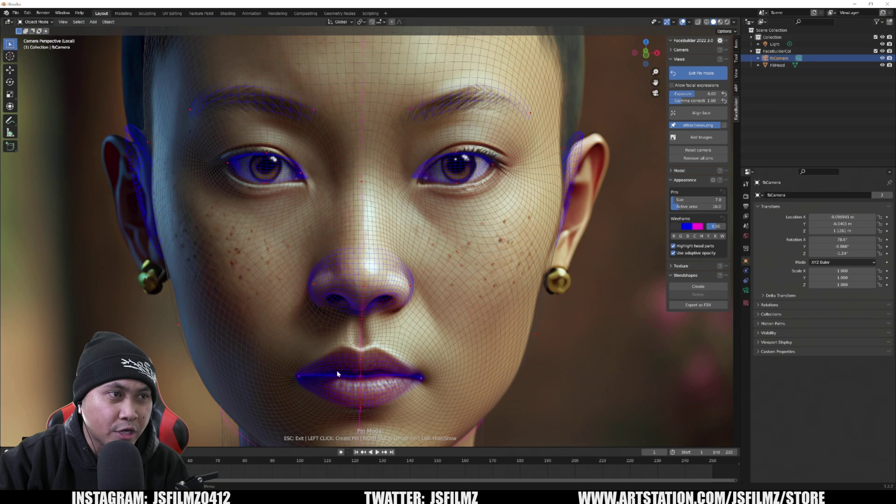
scroll(319, 164, "up", 1)
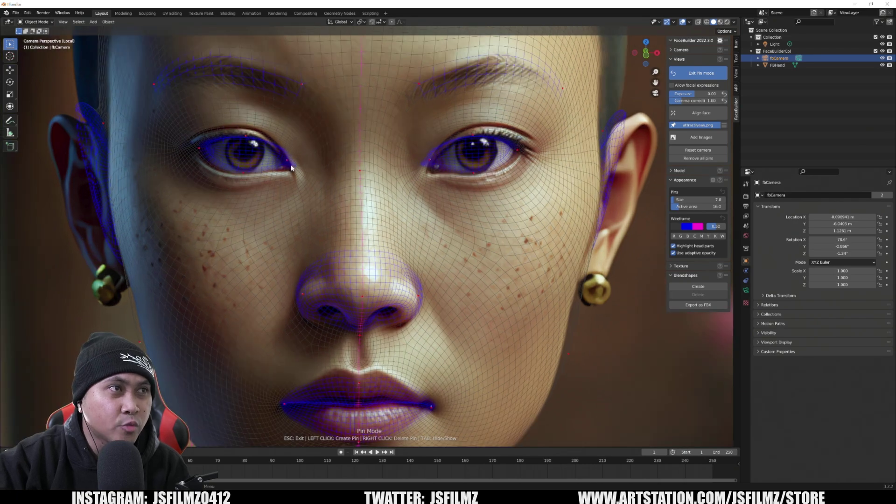
left_click_drag(287, 163, 283, 170)
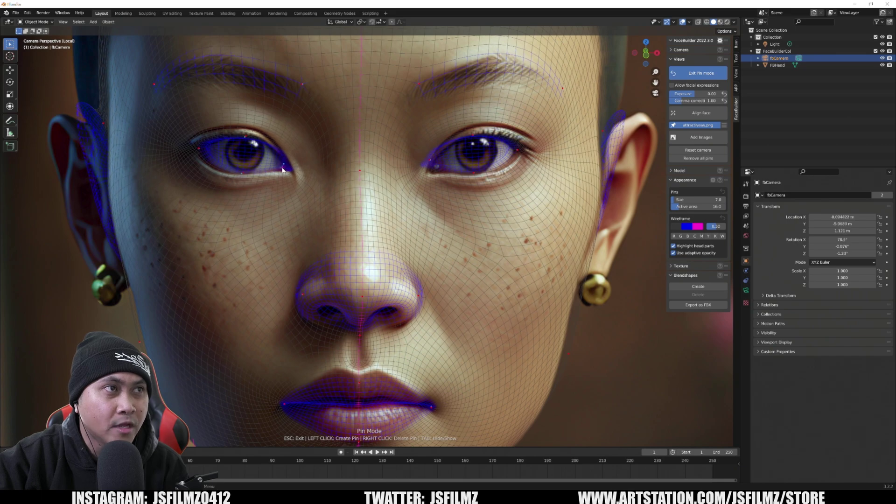
scroll(225, 157, "up", 1)
scroll(225, 157, "down", 1)
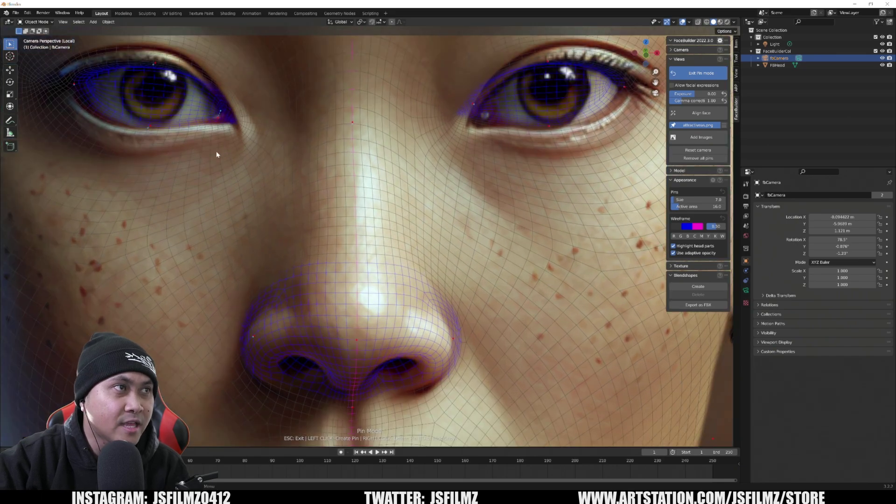
scroll(142, 130, "up", 1)
left_click_drag(185, 148, 177, 150)
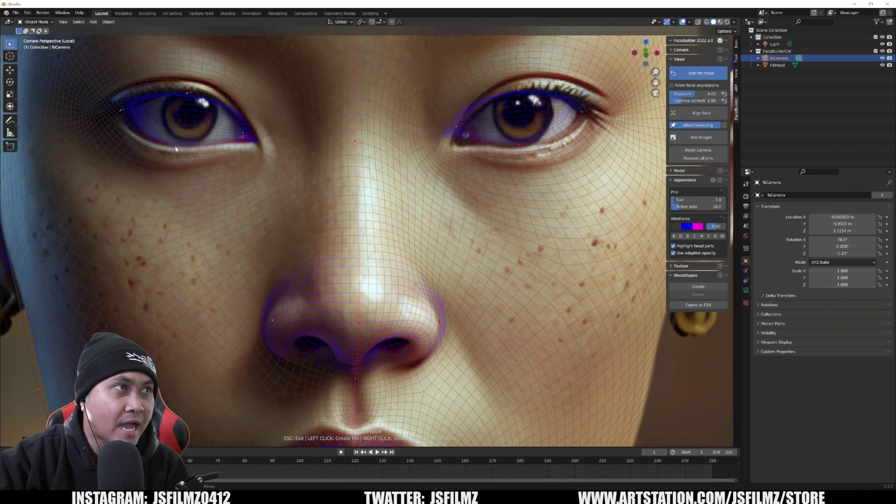
left_click_drag(123, 111, 120, 112)
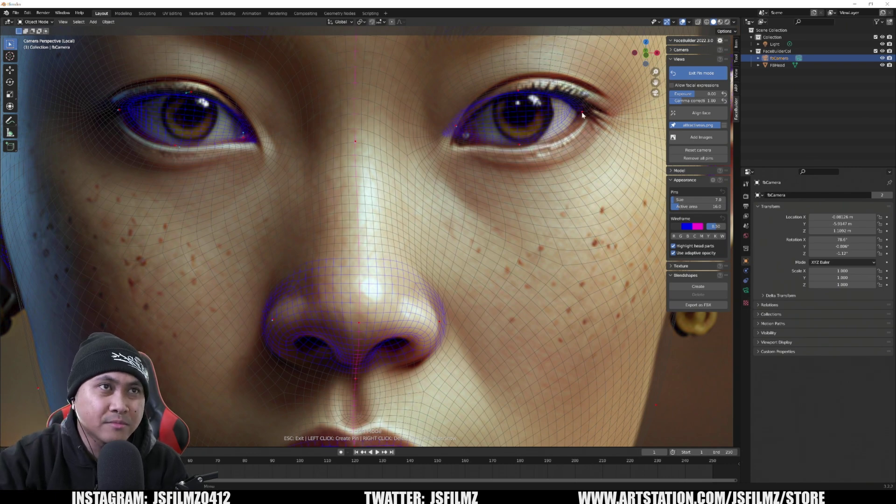
Step: Fit the mesh to the eye on the image's right side by adjusting pins at its outer corner, inner corner and upper lid
left_click_drag(583, 114, 597, 127)
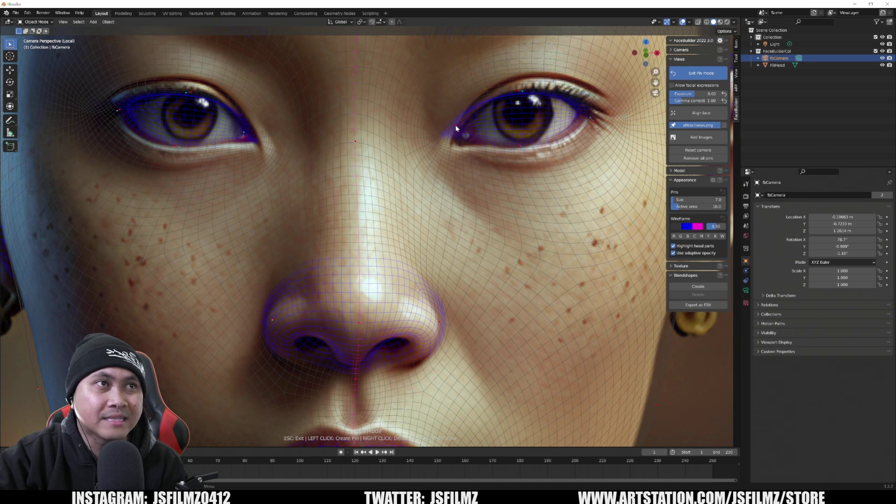
left_click_drag(456, 127, 461, 149)
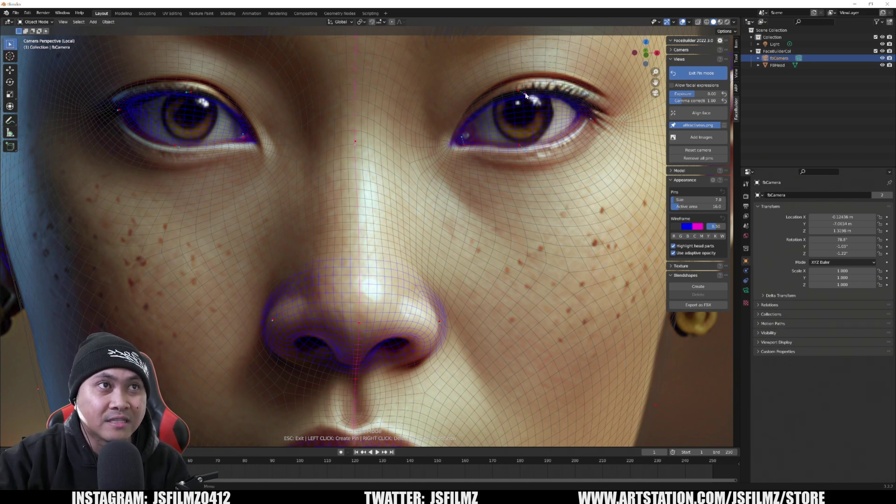
left_click_drag(528, 95, 526, 92)
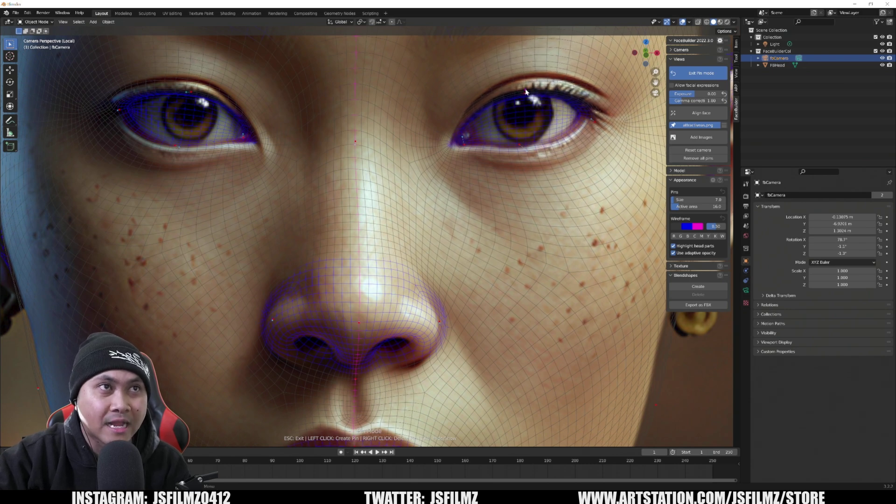
Step: Pull the mesh's ears outward with pins so that both match the ears in the portrait
scroll(430, 169, "down", 3)
scroll(313, 121, "down", 2)
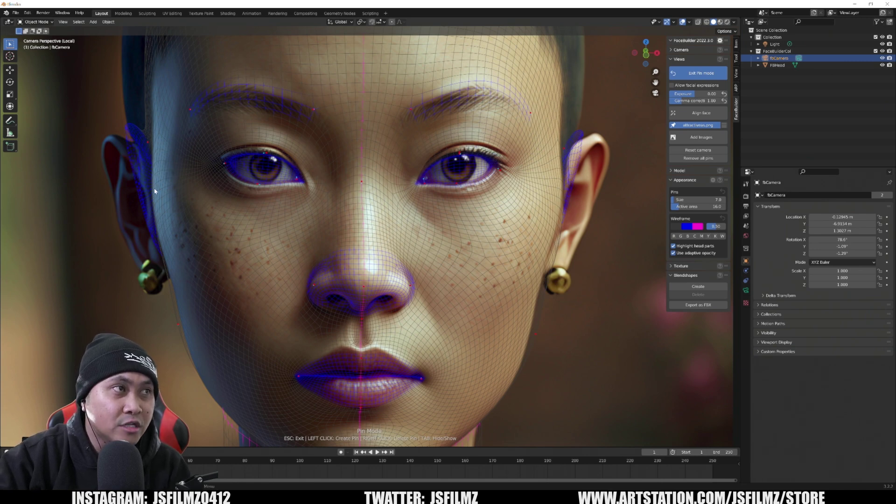
left_click_drag(148, 145, 132, 154)
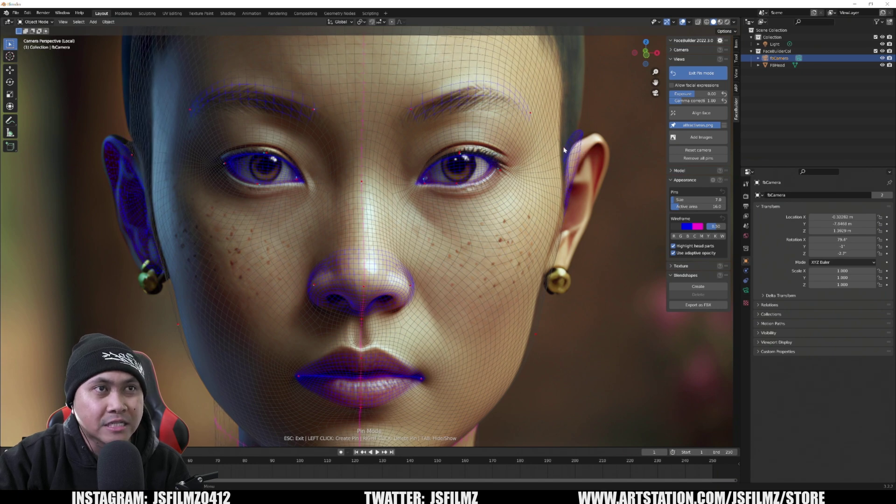
left_click_drag(565, 151, 577, 155)
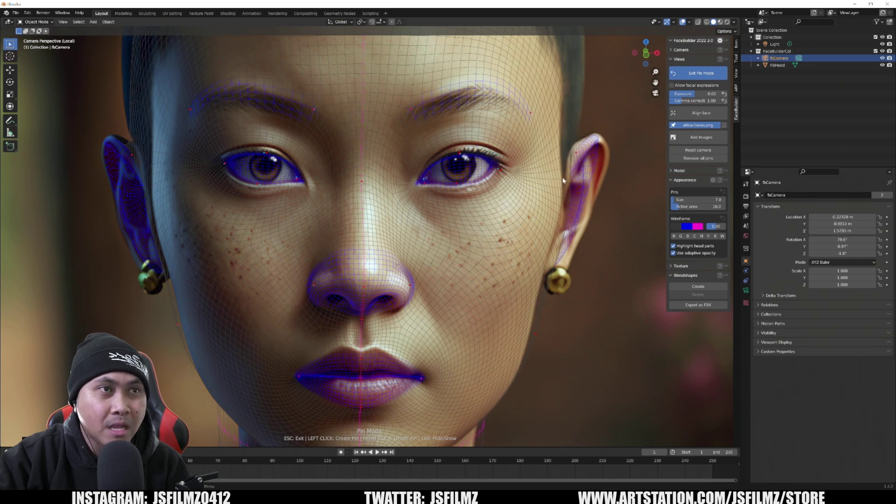
Step: Refine the jawline on both sides and the chin with pins so the mesh follows the portrait's lower face contour
scroll(524, 263, "up", 5)
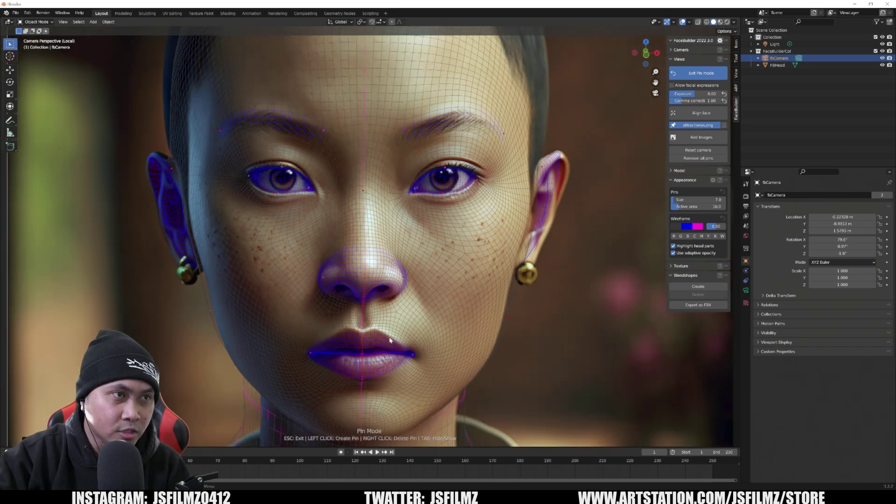
scroll(552, 337, "up", 2)
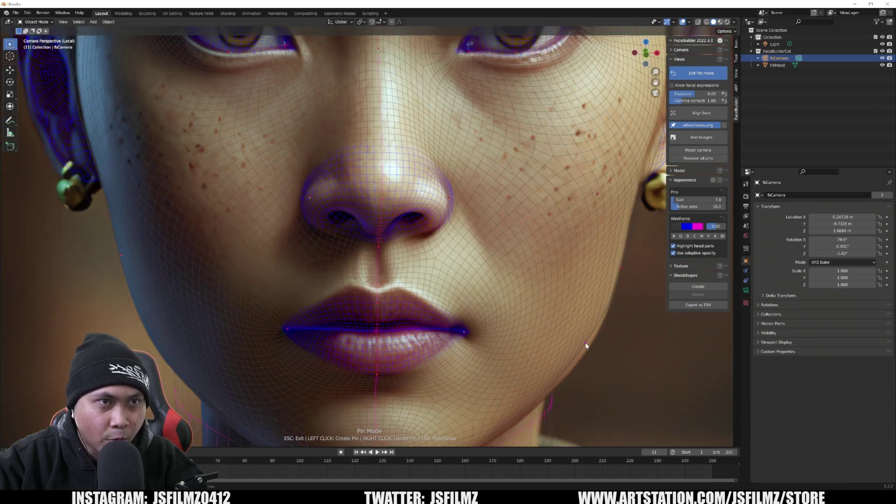
left_click_drag(586, 347, 588, 351)
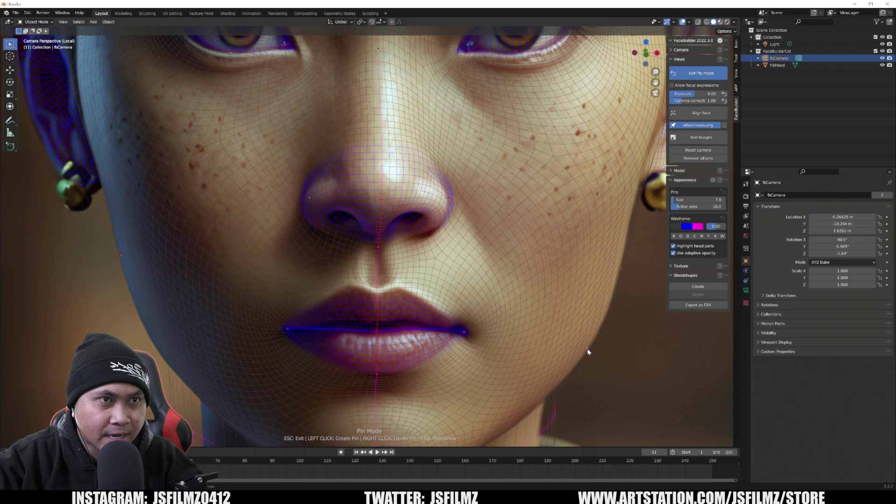
scroll(466, 349, "down", 3)
scroll(439, 318, "up", 3)
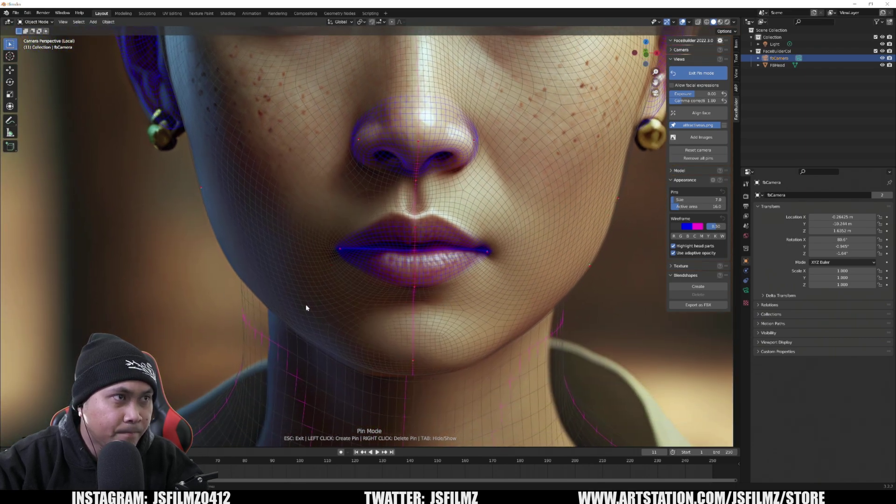
left_click(413, 363)
left_click_drag(411, 366, 411, 366)
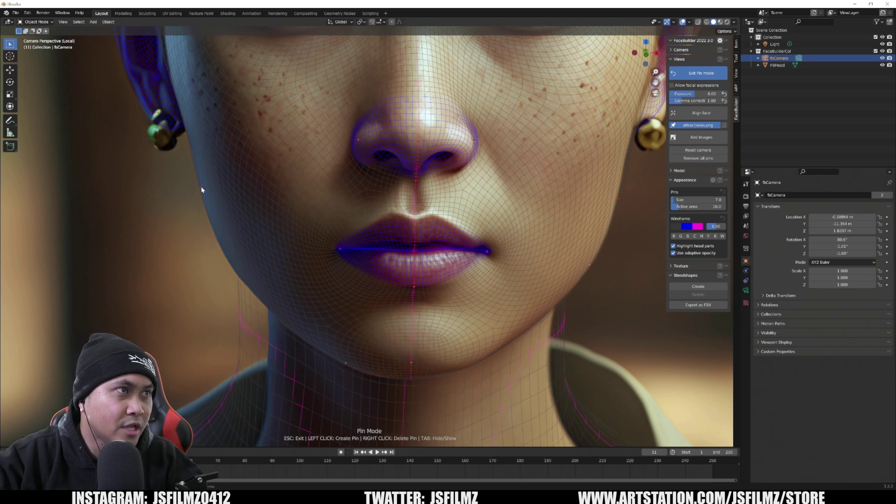
left_click_drag(200, 189, 202, 189)
scroll(201, 189, "down", 4)
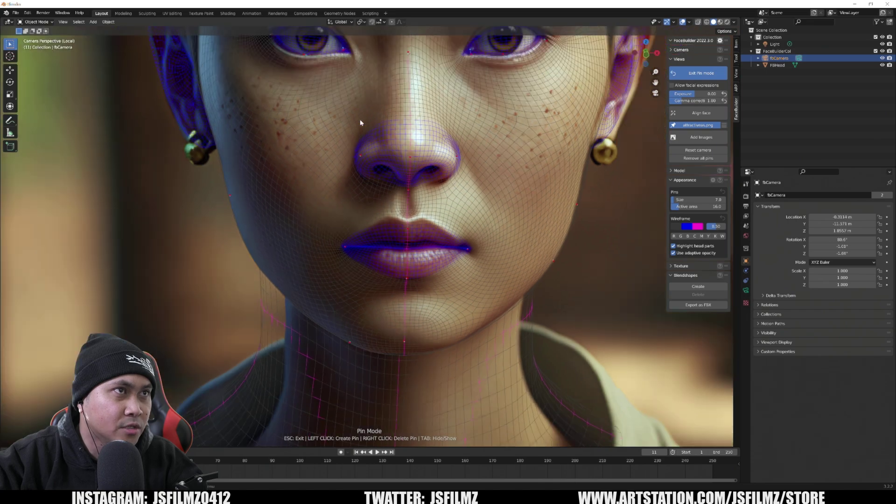
Step: Check the mesh fit around the eye up close, leave pin mode and inspect the refined head in 3D
scroll(413, 276, "up", 5)
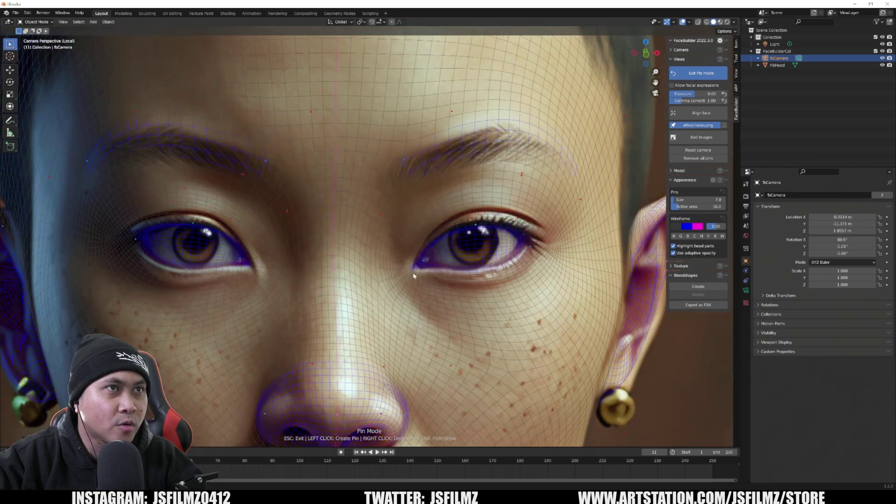
scroll(414, 275, "up", 5)
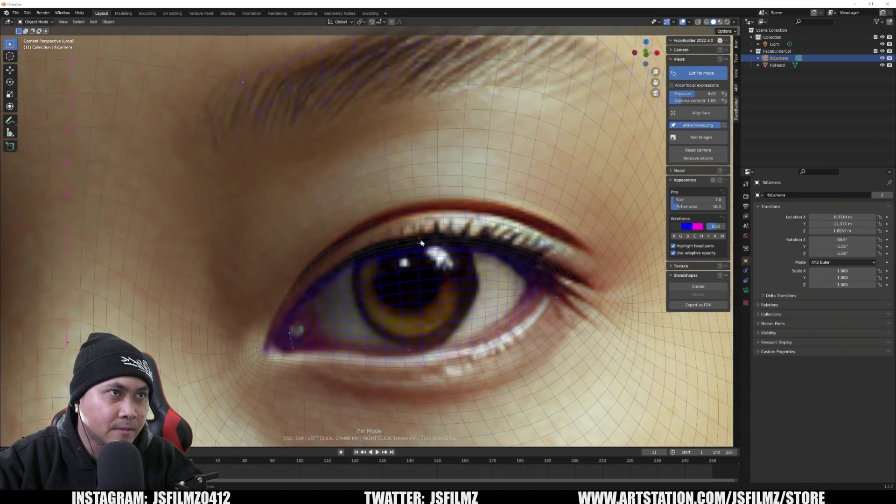
left_click(698, 126)
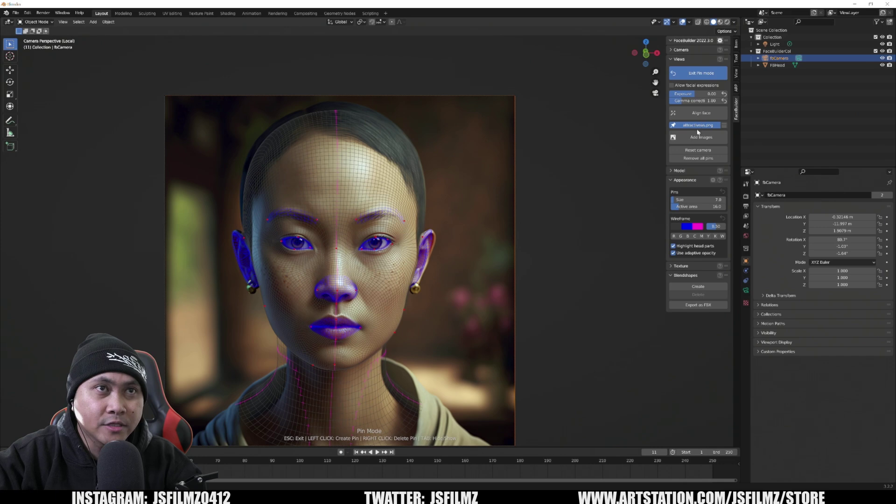
key("Escape")
middle_click_drag(368, 213, 391, 206)
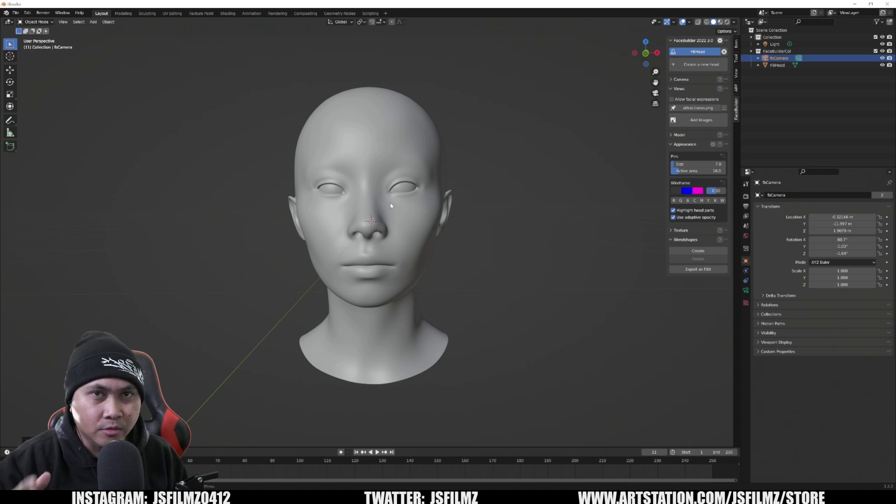
Step: Start an FBX export of the selected head mesh and open a new desktop folder named asian as its destination
left_click(485, 162)
left_click(398, 150)
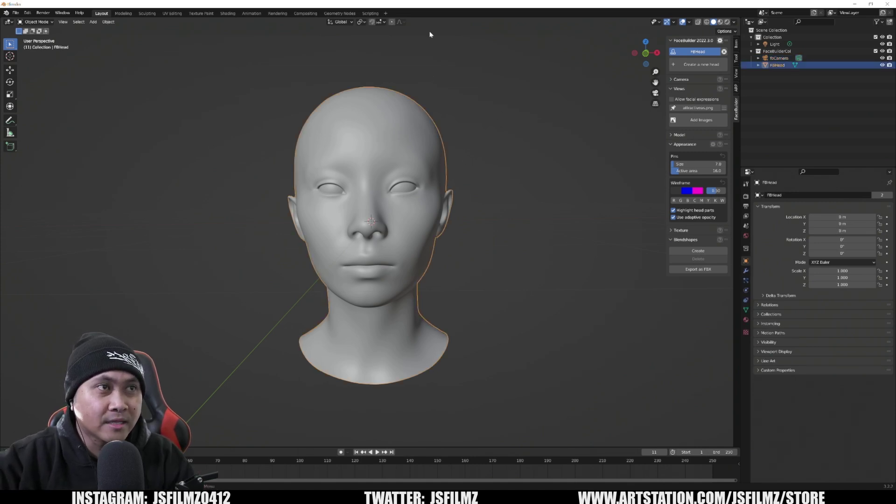
left_click(16, 13)
mouse_move(26, 115)
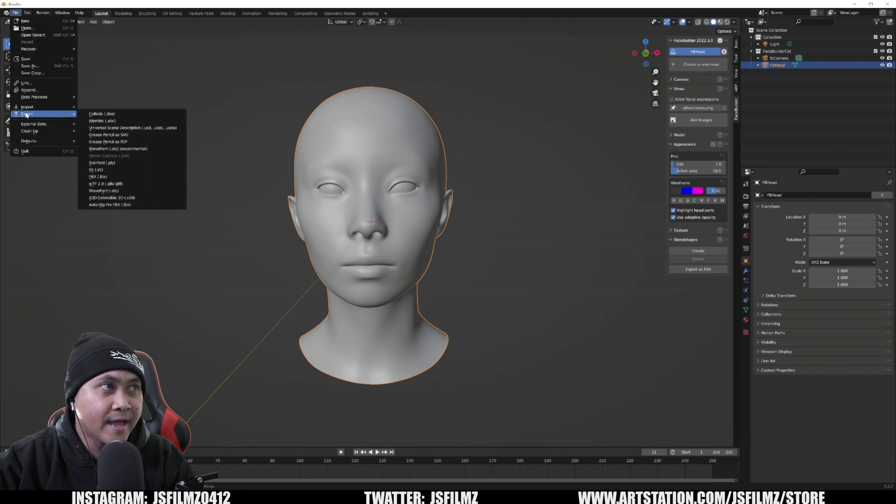
left_click(99, 177)
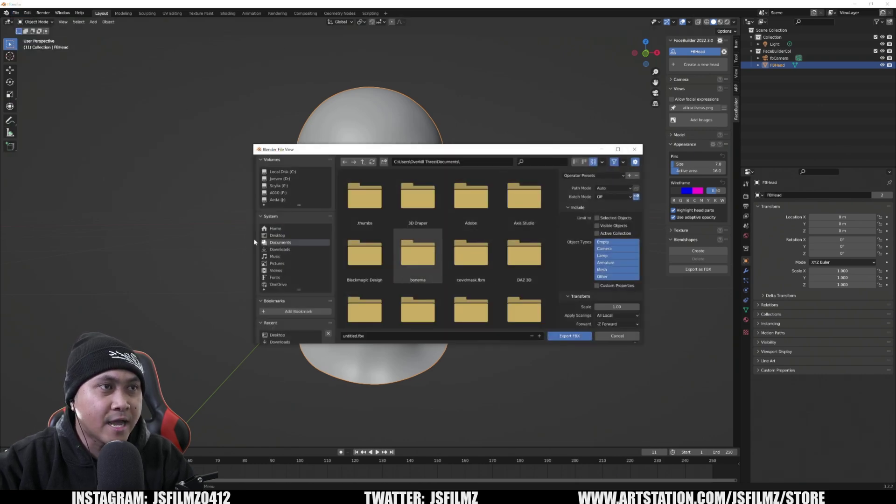
left_click(277, 235)
right_click(485, 233)
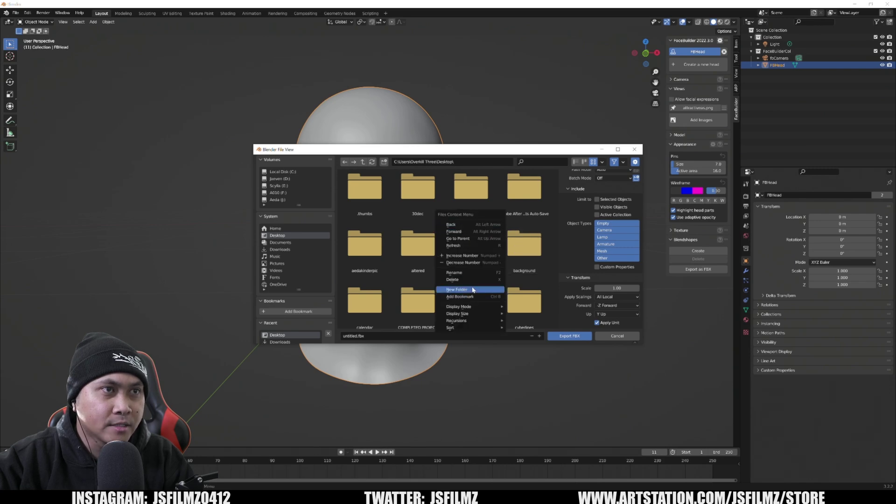
left_click(457, 289)
left_click(530, 251)
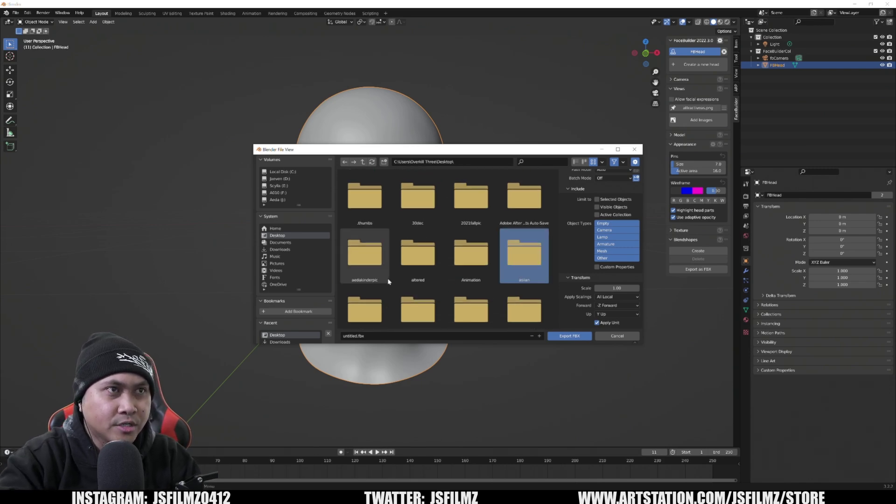
double_click(530, 251)
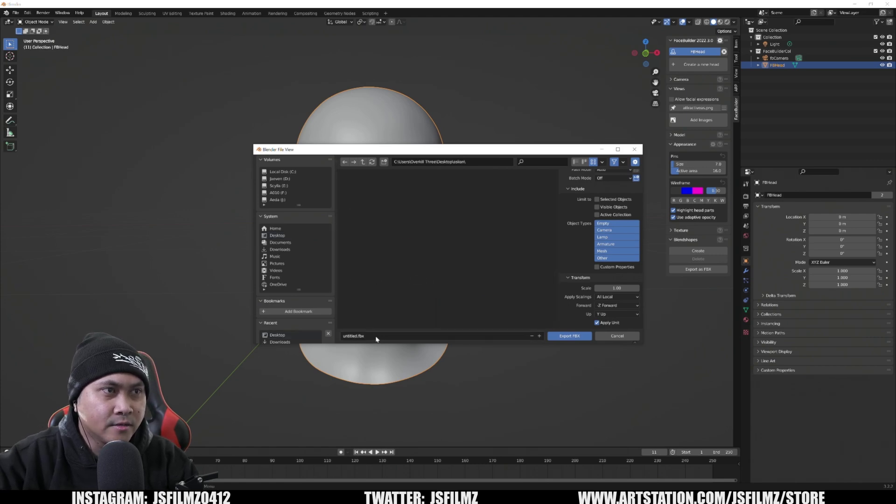
Step: Name the export file asian and limit the exported object types to Mesh
left_click(355, 335)
type("asian")
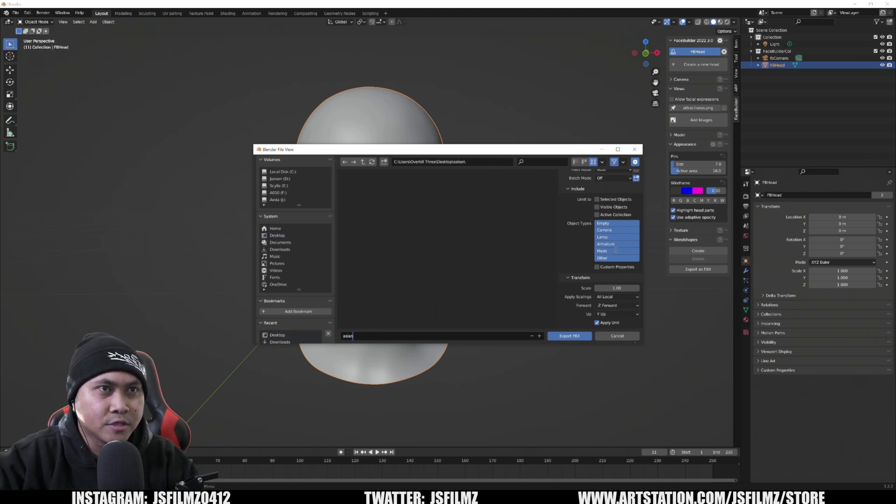
left_click(617, 251)
scroll(600, 317, "down", 3)
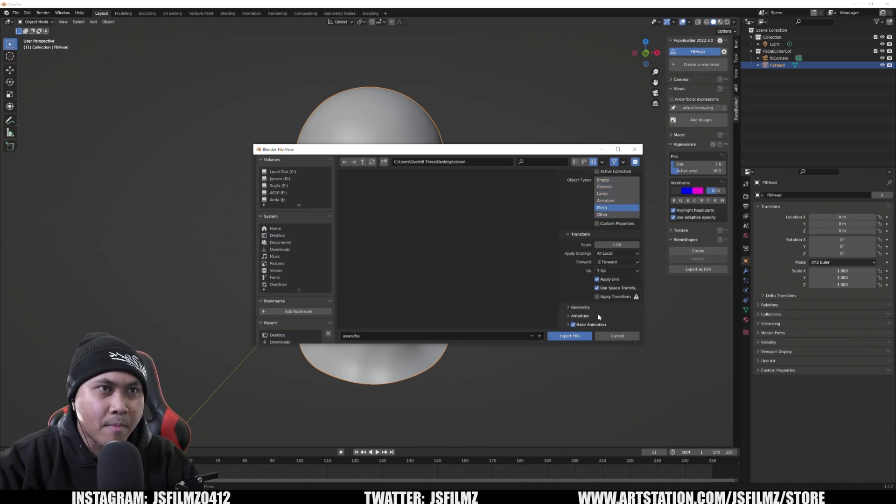
Step: Export the FBX with Bake Animation and Add Leaf Bones turned off
left_click(570, 318)
scroll(570, 321, "down", 5)
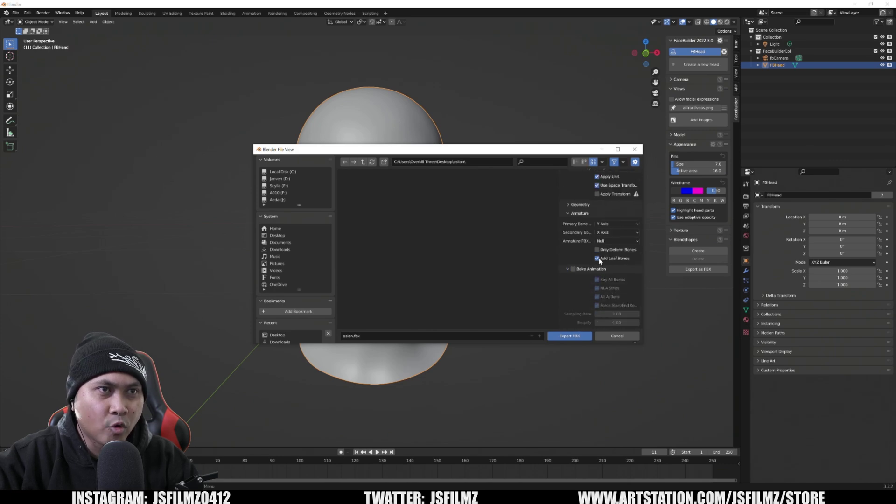
left_click(598, 258)
left_click(568, 205)
scroll(616, 280, "down", 4)
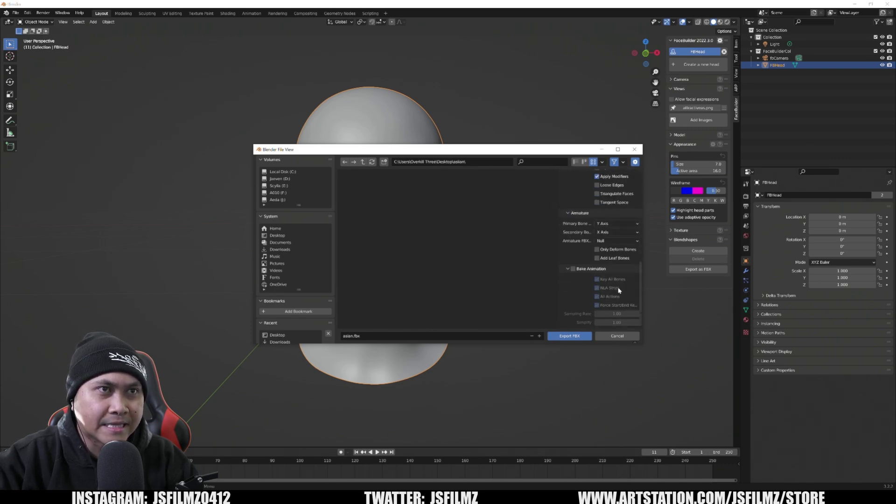
scroll(619, 290, "up", 2)
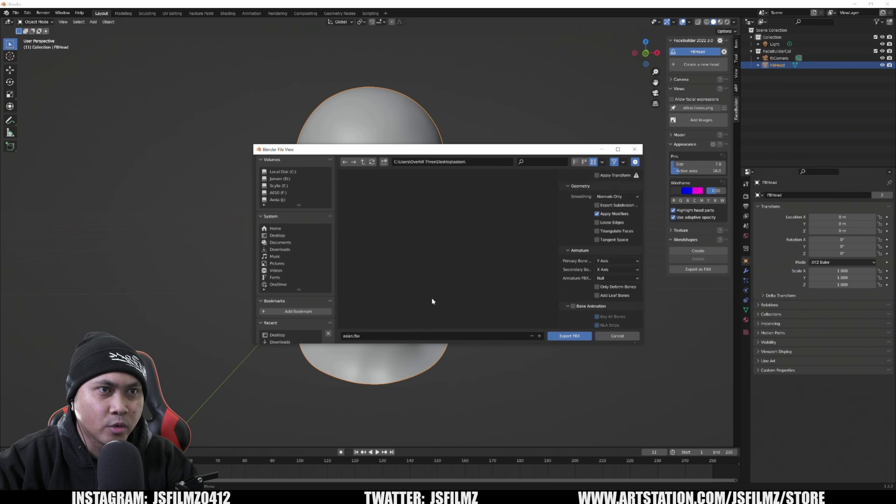
left_click(560, 336)
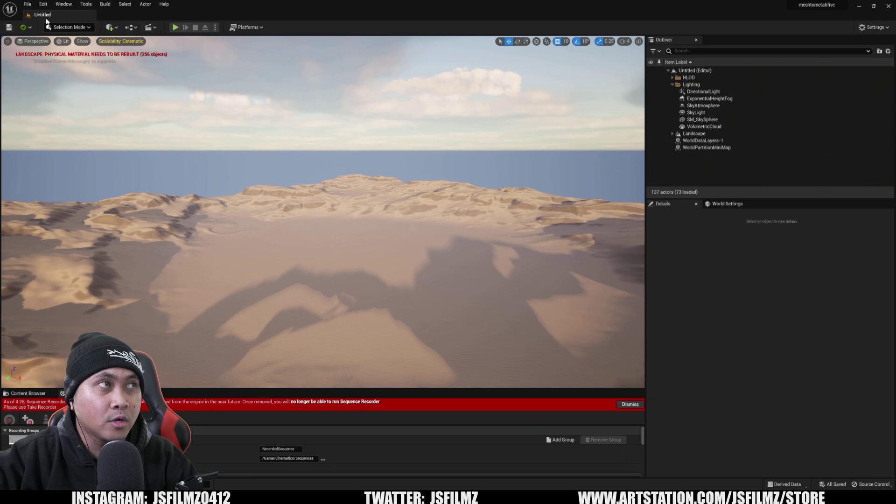
Step: Switch to Unreal Engine and create a new level from the Basic template
left_click(28, 4)
left_click(47, 23)
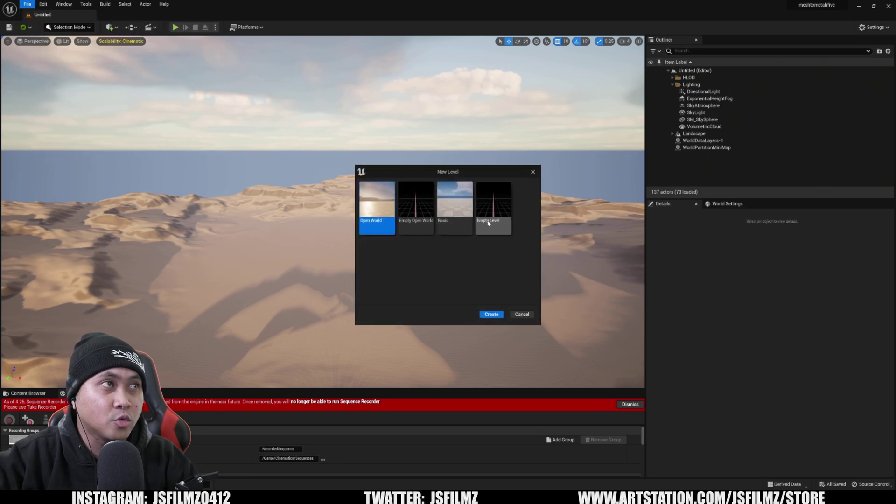
double_click(460, 211)
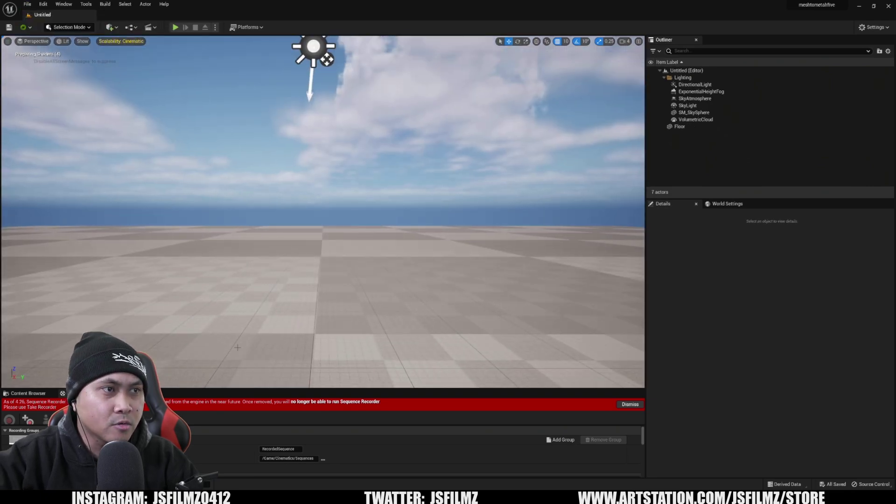
Step: Enlarge the content browser area, create a folder named asian under Content and open it
left_click_drag(197, 390, 60, 352)
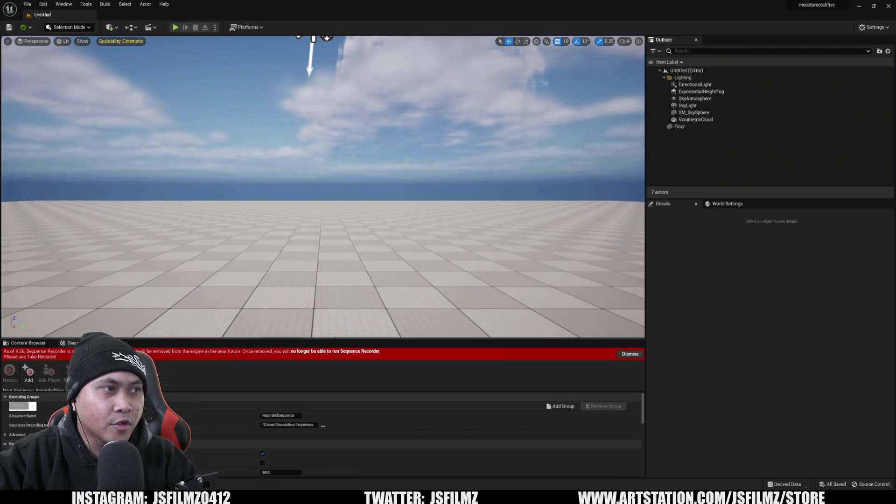
left_click(28, 343)
right_click(294, 431)
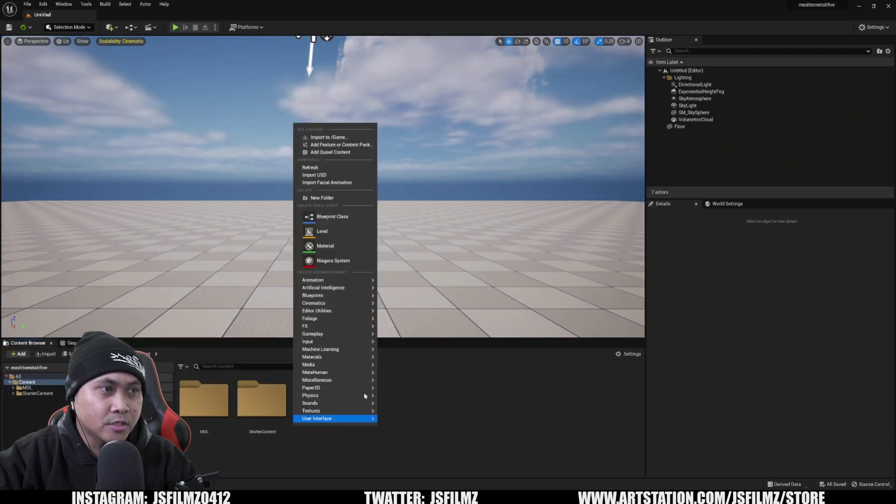
left_click(331, 199)
type("asian")
key("Return")
double_click(204, 399)
Step: Import the asian FBX from the desktop's asian folder as a static mesh with the default options and dismiss the message log
key("super+e")
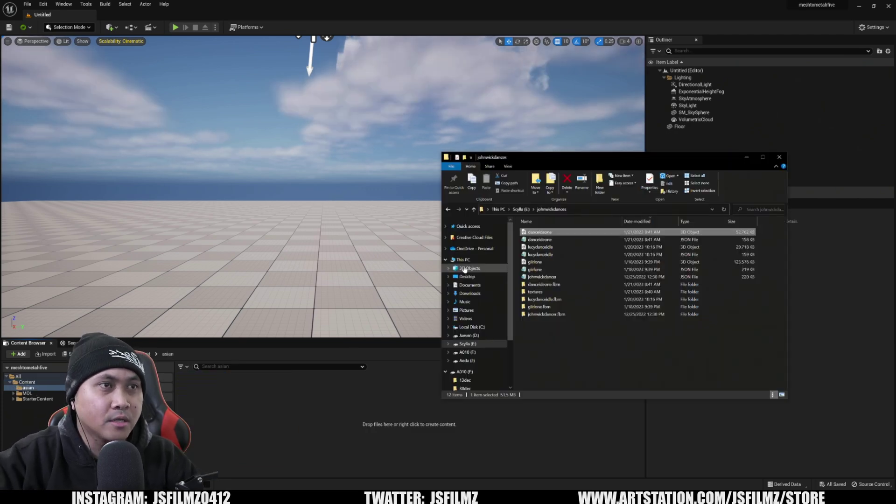
scroll(567, 255, "down", 5)
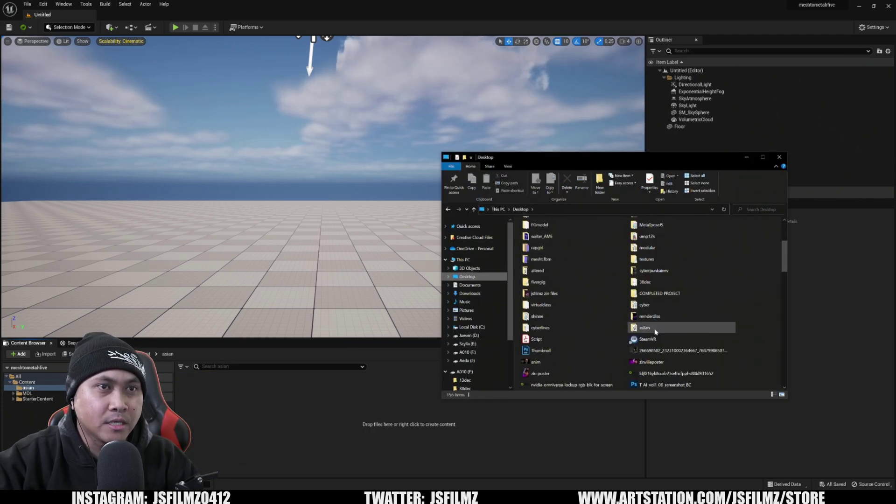
left_click(651, 328)
double_click(643, 328)
left_click_drag(532, 231, 208, 426)
left_click(745, 159)
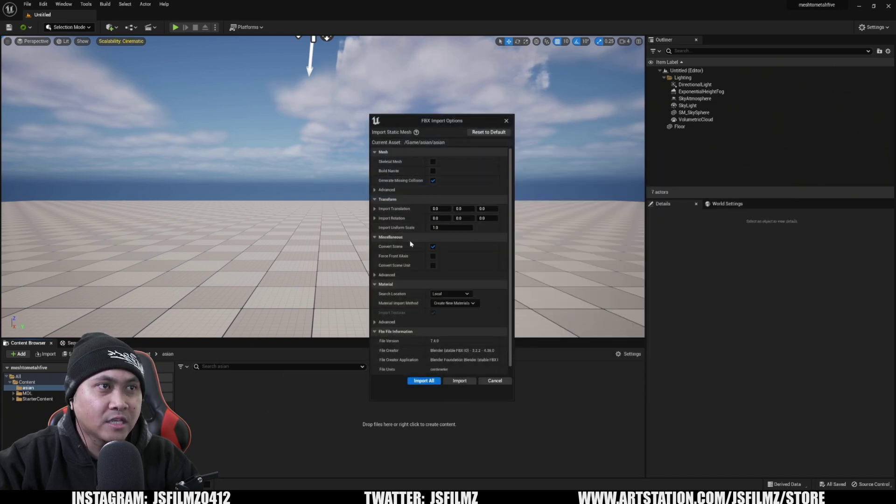
scroll(442, 252, "down", 1)
left_click(459, 381)
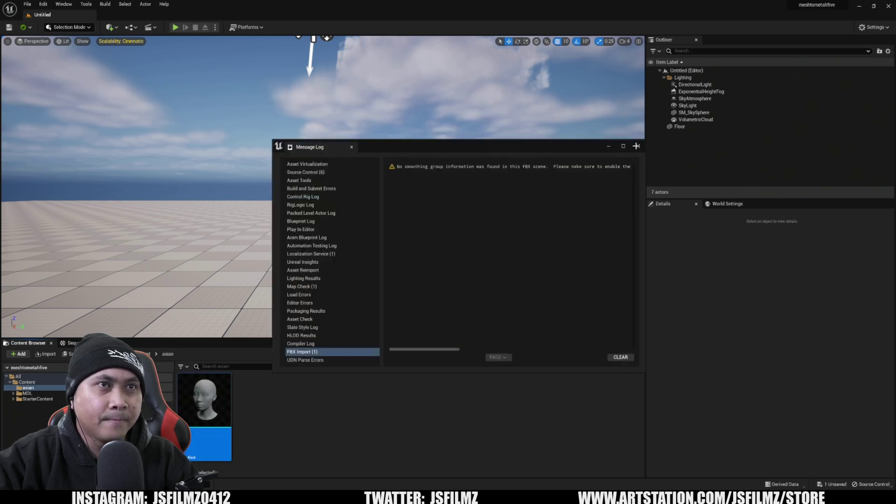
left_click(637, 146)
Step: Open the imported head mesh, inspect it from another angle and close its editor
double_click(205, 399)
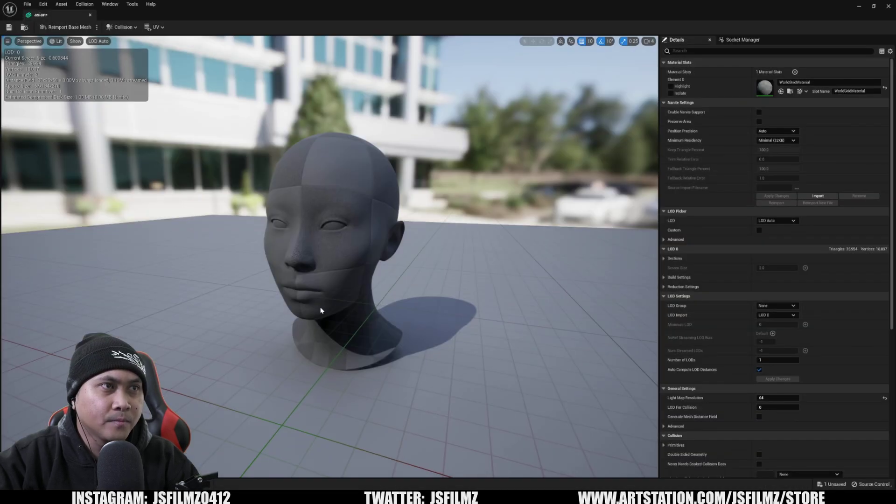
left_click_drag(321, 310, 349, 301)
left_click(888, 6)
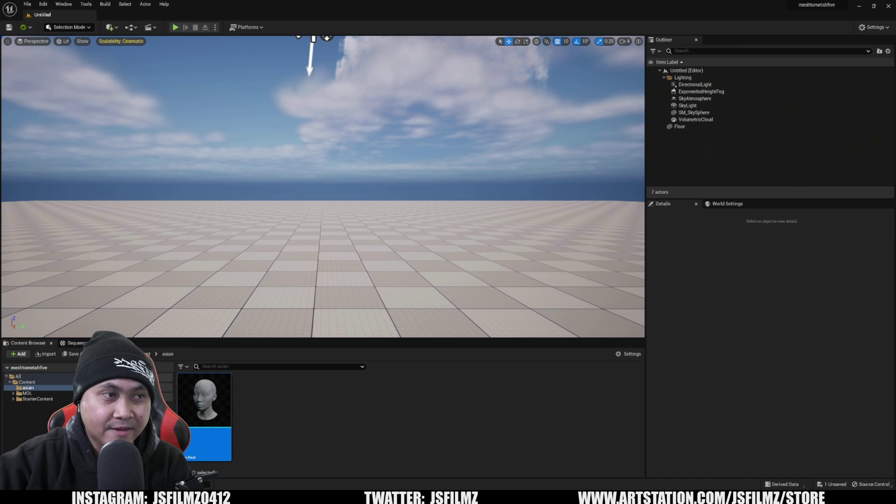
Step: Import the faceskin image from the desktop into the asian folder and preview the texture
key("alt+Tab")
scroll(653, 303, "down", 5)
left_click(640, 374)
left_click_drag(639, 374, 364, 411)
left_click(747, 157)
double_click(262, 401)
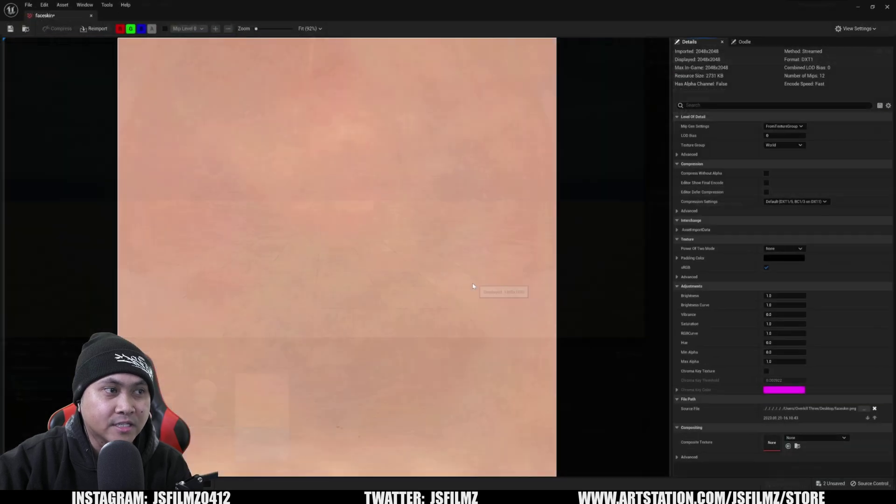
left_click(890, 5)
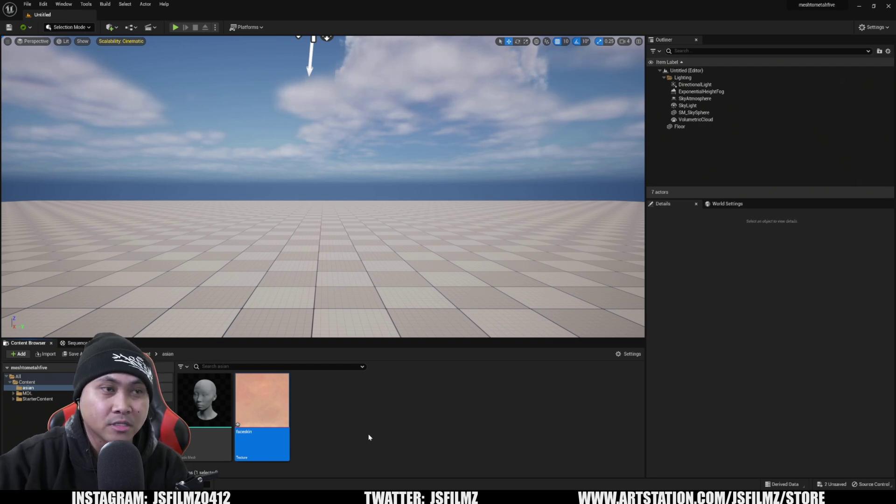
Step: Create a material from the faceskin texture, keeping the suggested name faceskin_Mat
right_click(279, 420)
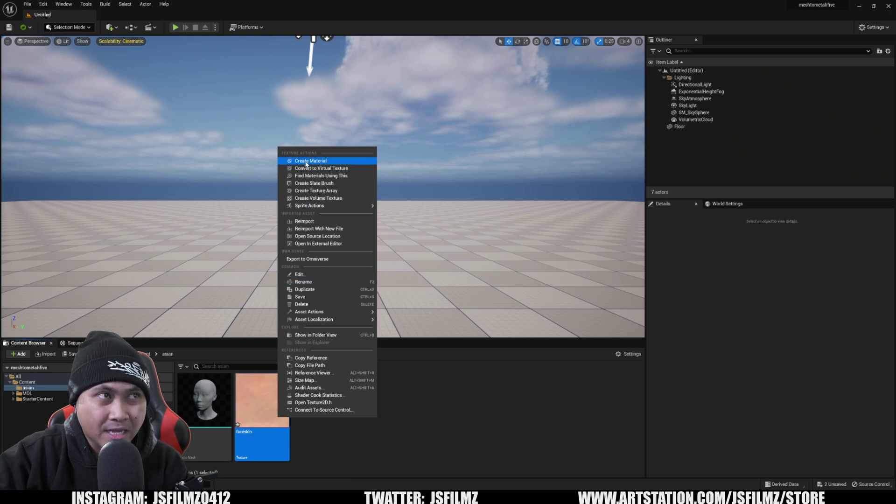
left_click(317, 160)
key("Return")
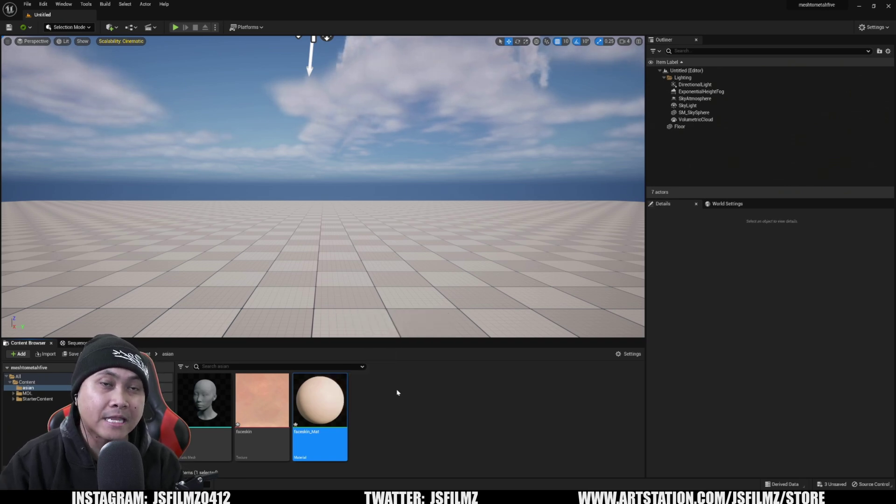
Step: Search the plugins for "metah" to check whether the MetaHuman plugin is enabled
left_click(43, 5)
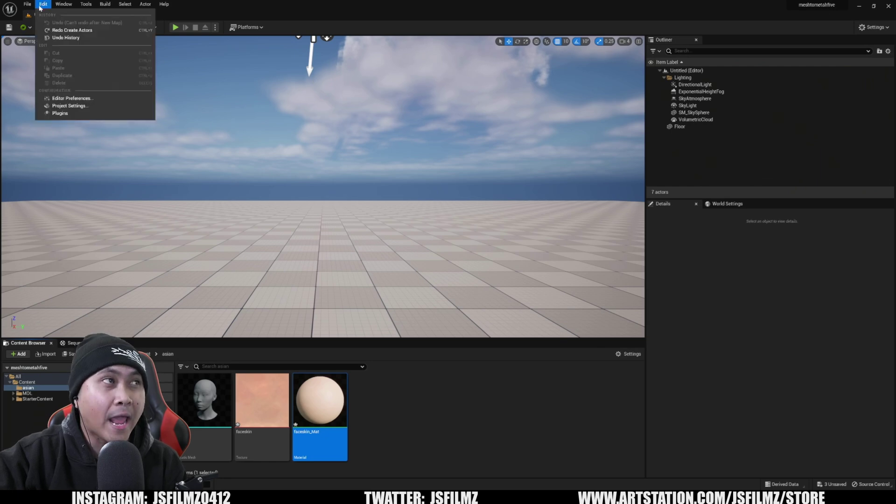
left_click(61, 113)
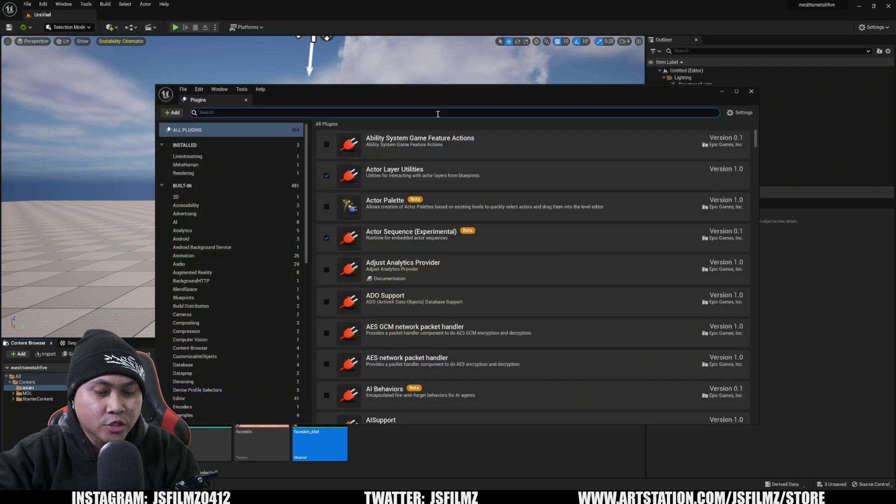
type("metah")
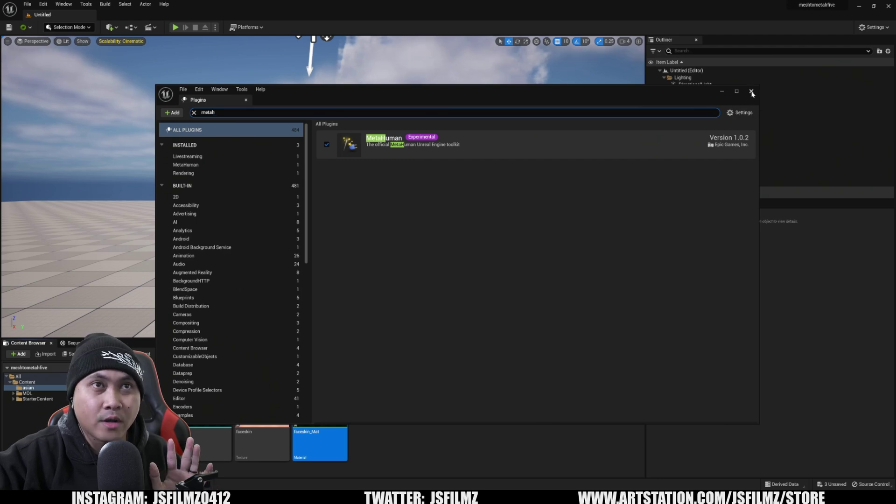
left_click(751, 91)
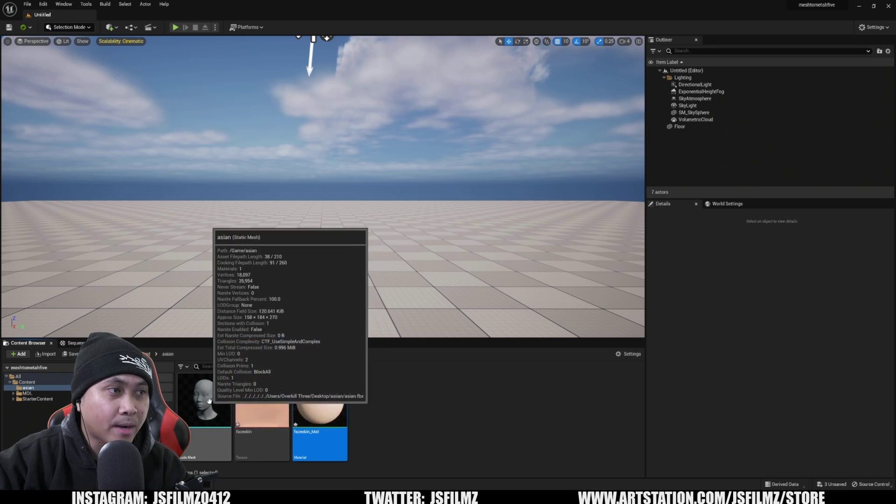
Step: Assign faceskin_Mat to the head mesh's material slot and save the mesh
double_click(209, 401)
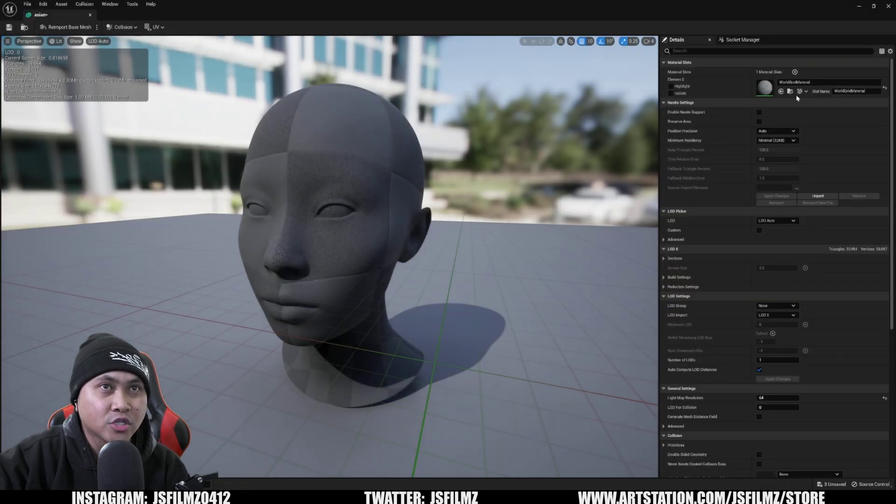
left_click(874, 7)
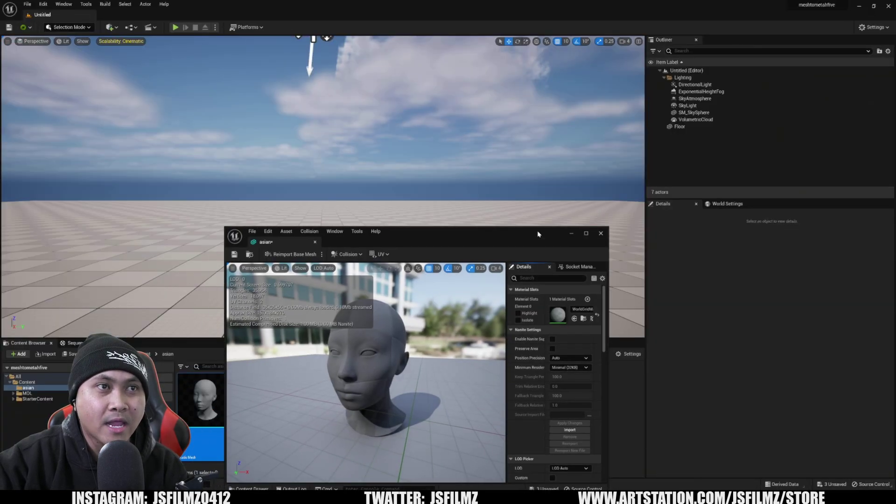
left_click_drag(457, 231, 513, 48)
left_click_drag(307, 405, 614, 132)
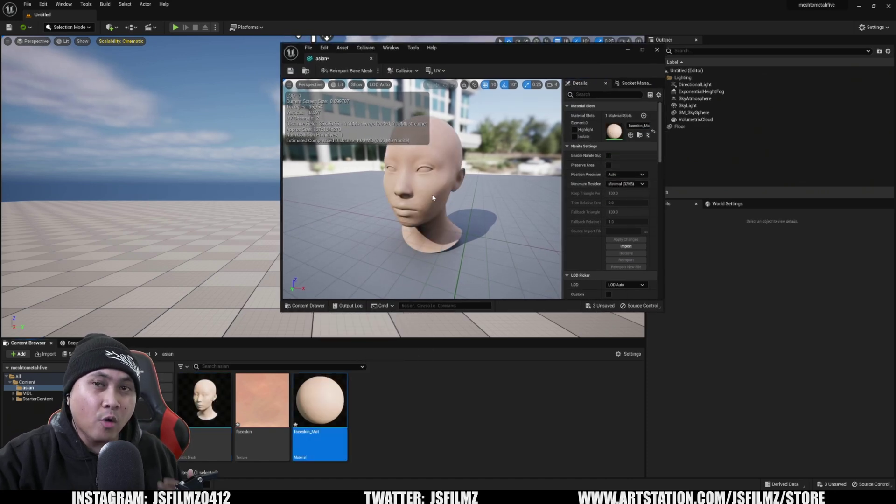
left_click(291, 70)
left_click(629, 49)
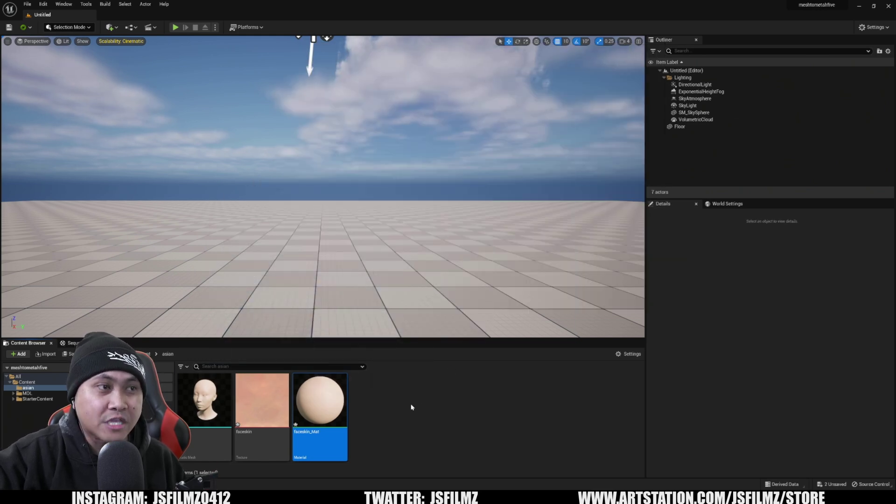
Step: Create a MetaHuman Identity asset named asianid in the asian folder and open it
right_click(373, 414)
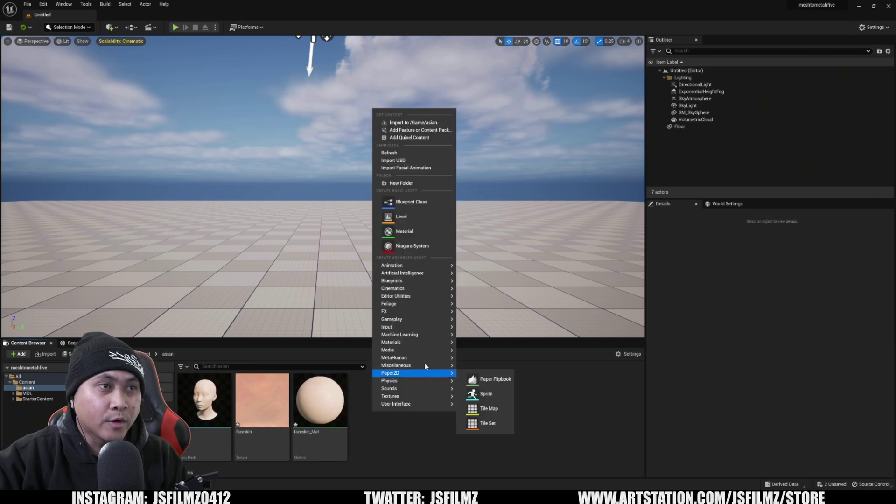
mouse_move(424, 357)
left_click(501, 378)
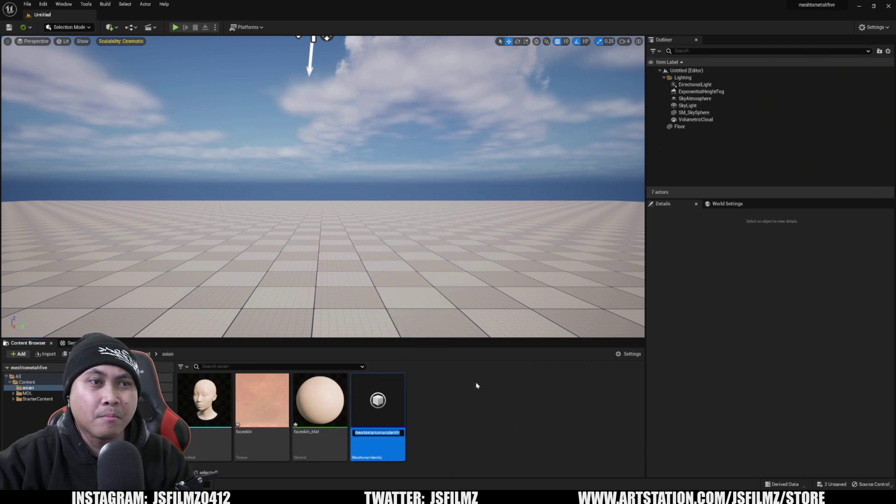
type("asianid")
key("Return")
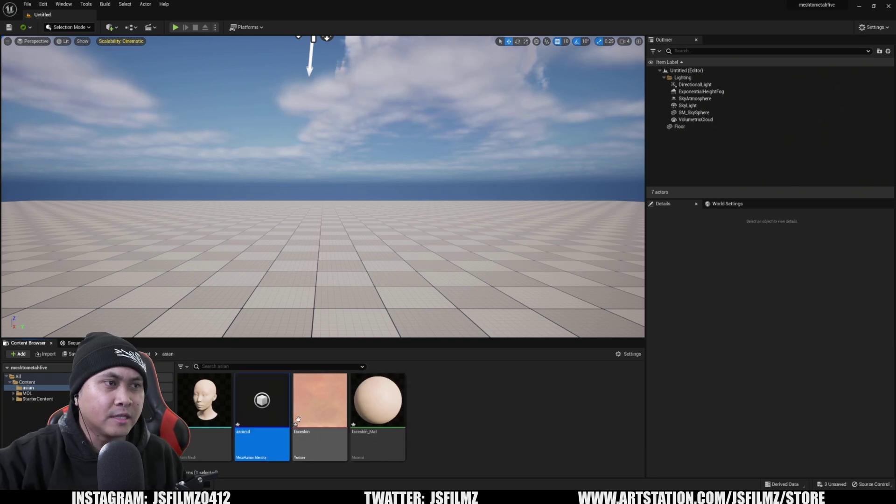
double_click(250, 400)
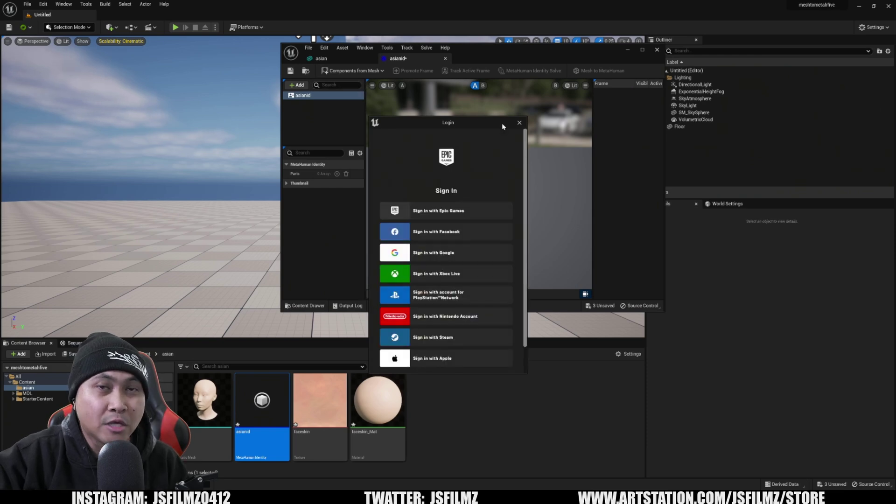
Step: Try to sign in with an Epic Games account and dismiss the login window
left_click(459, 213)
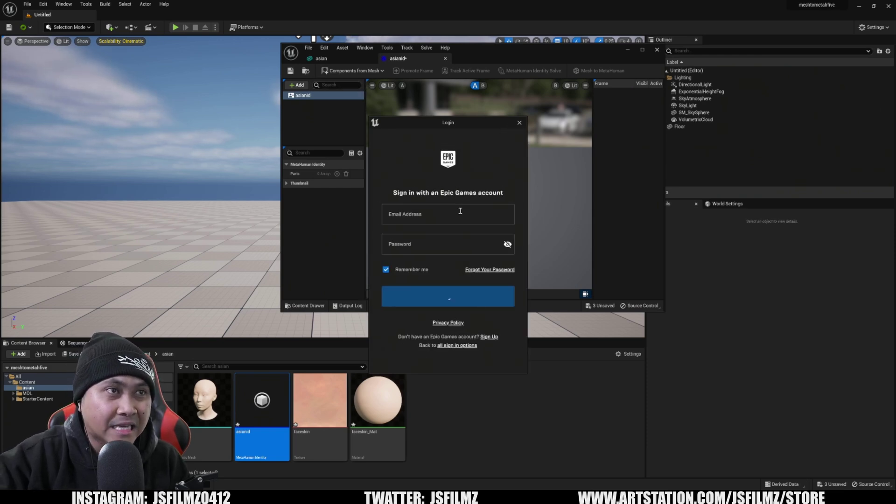
left_click(460, 213)
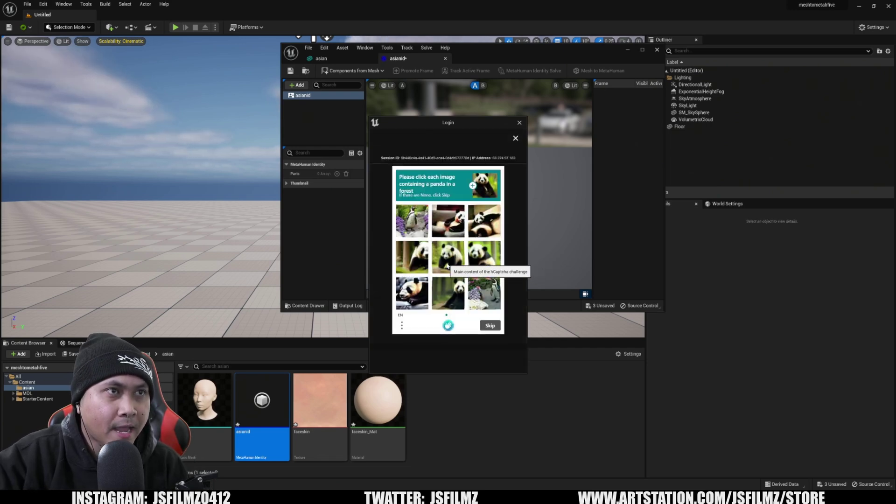
left_click(449, 266)
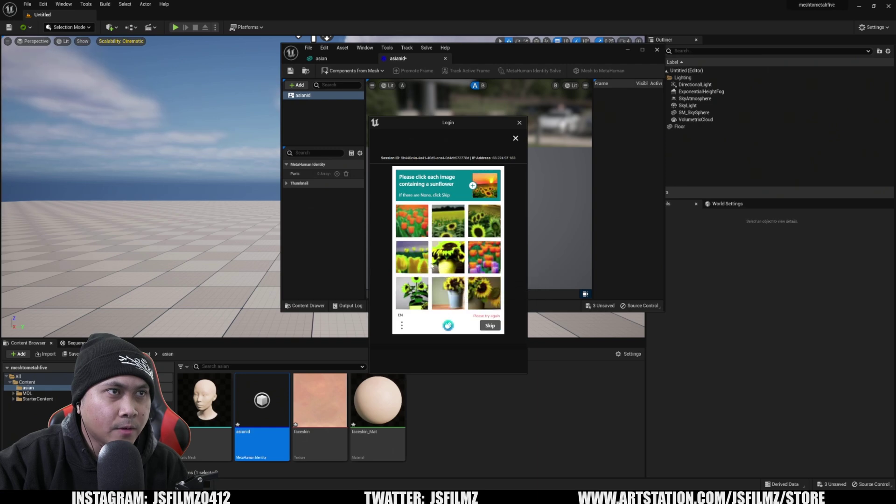
left_click(519, 122)
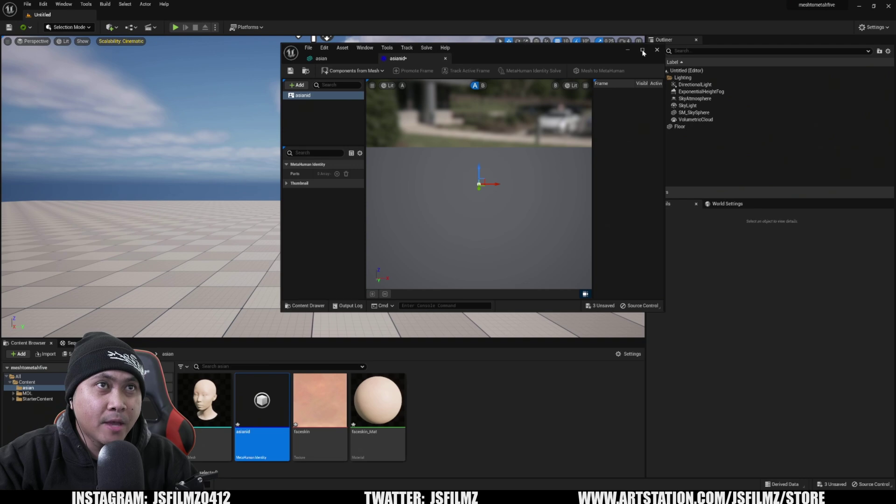
Step: Maximize the identity editor and create the identity's components from the asian static mesh
left_click(642, 51)
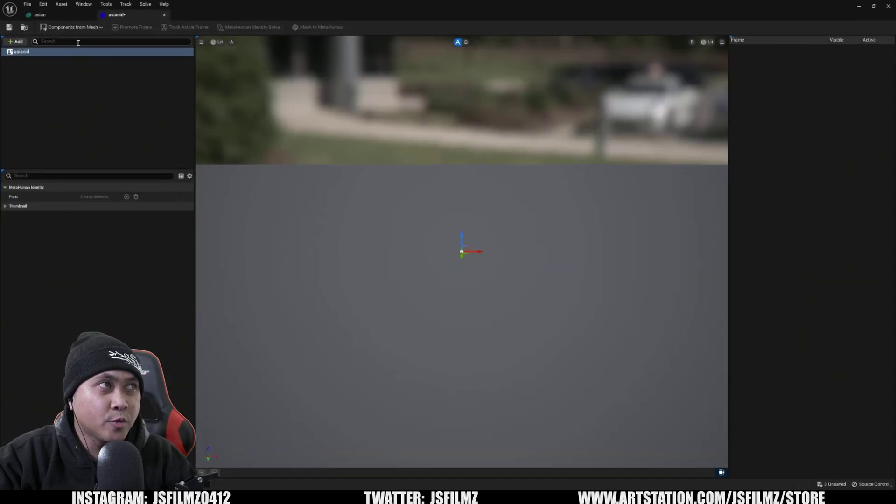
left_click(71, 27)
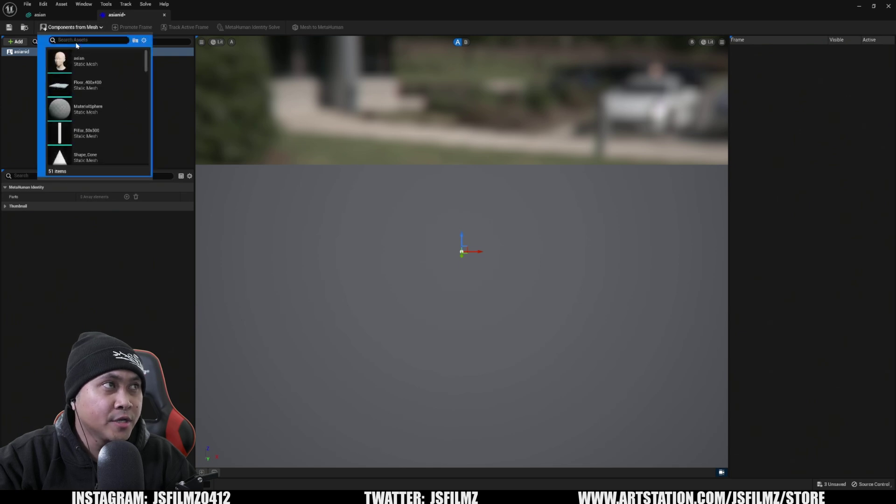
left_click(95, 58)
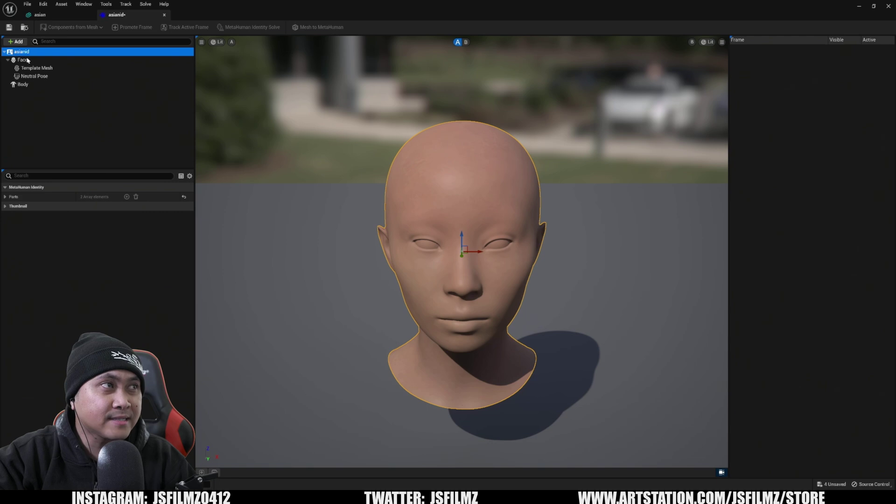
Step: Turn on autotracking for Frame 0 of the Neutral Pose and lock its camera
left_click(47, 77)
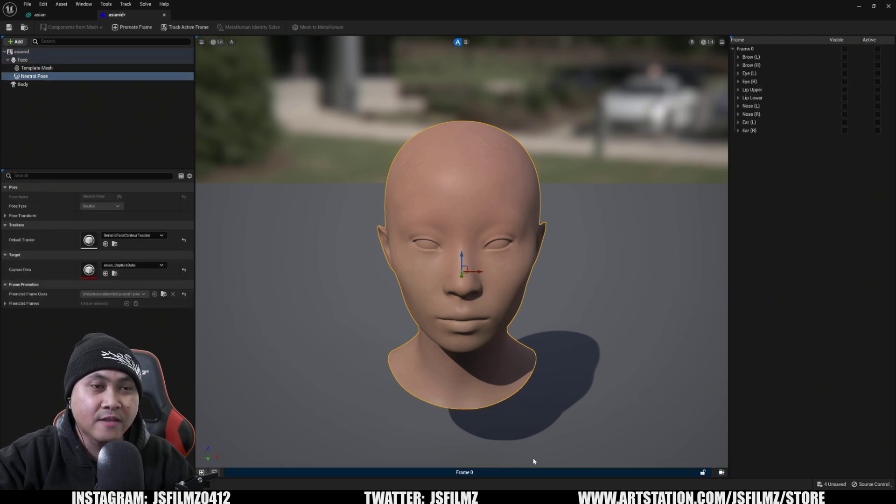
right_click(413, 476)
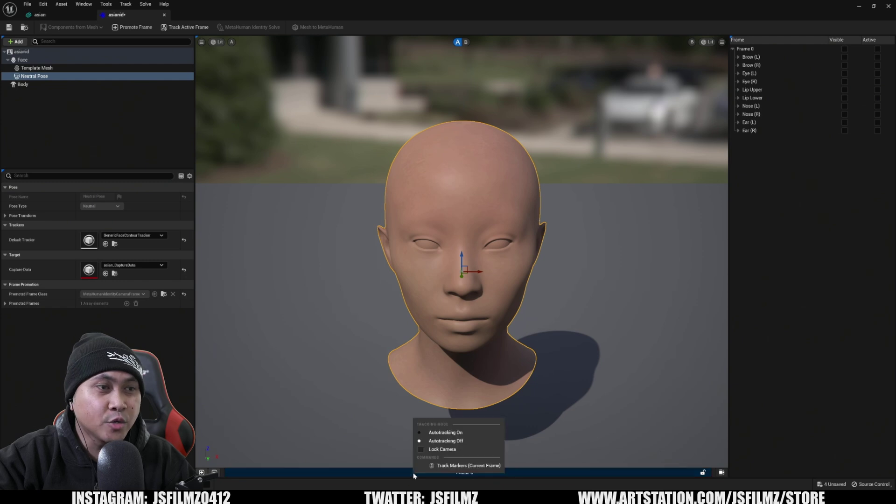
left_click(449, 437)
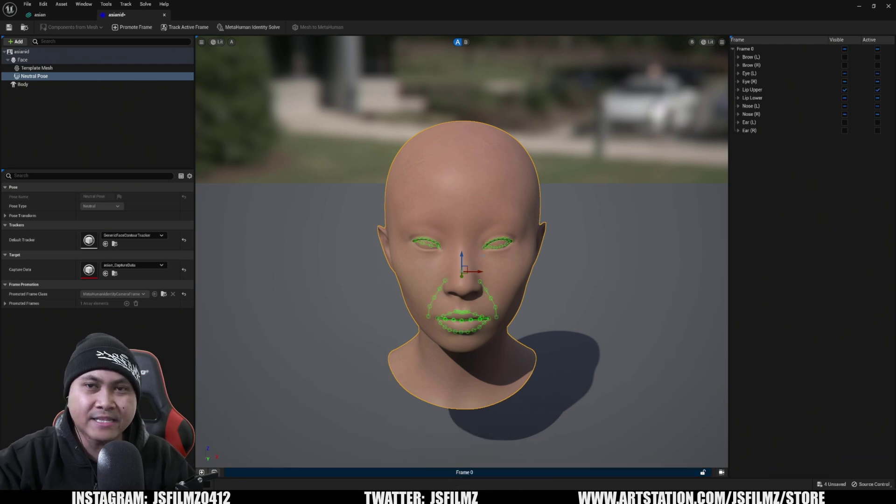
right_click(433, 476)
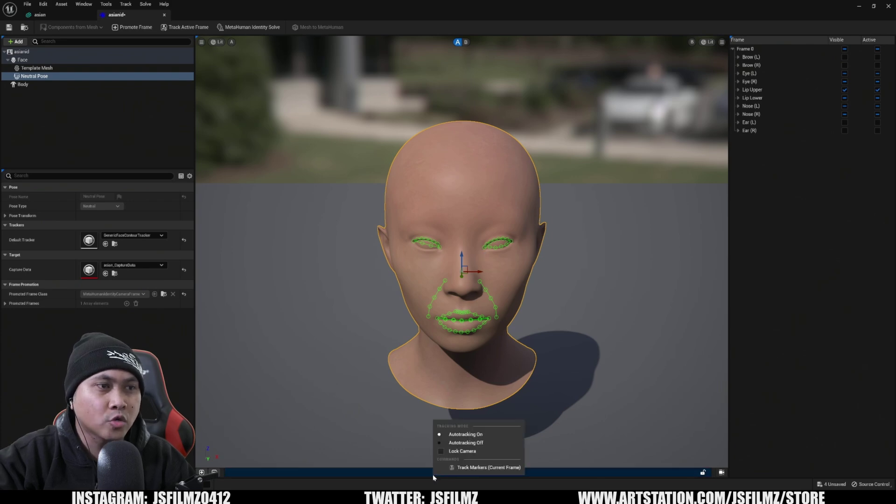
left_click(462, 450)
Step: Fit the upper and lower lid tracking curves of the eye on the viewer's left to the eyelid edges
scroll(518, 329, "up", 6)
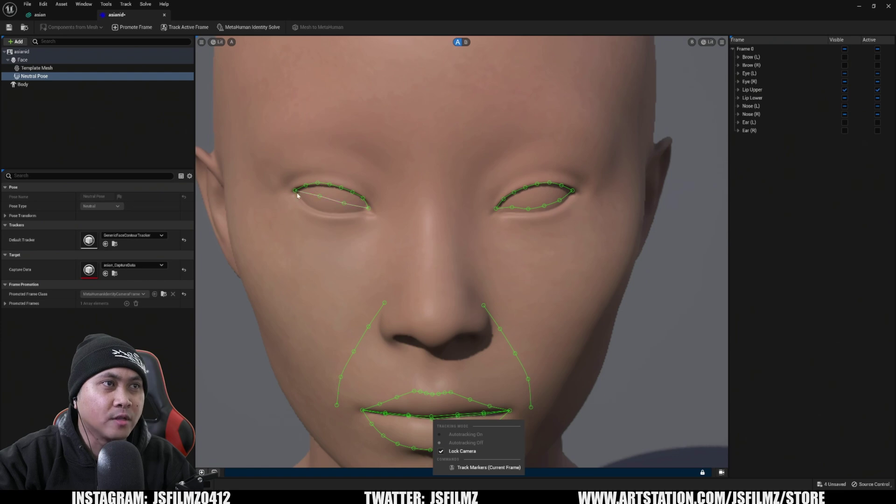
scroll(297, 195, "up", 3)
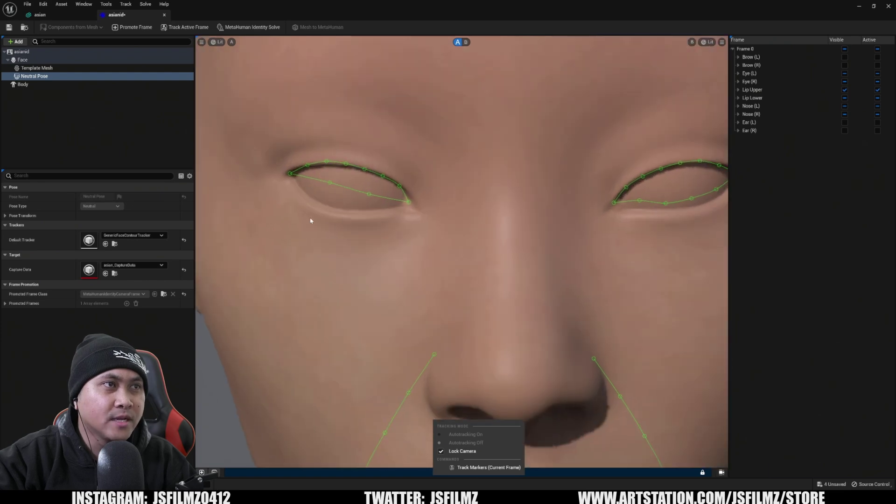
key("ctrl+z")
mouse_move(330, 184)
left_mouse_down()
mouse_move(320, 206)
mouse_move(364, 210)
left_mouse_up()
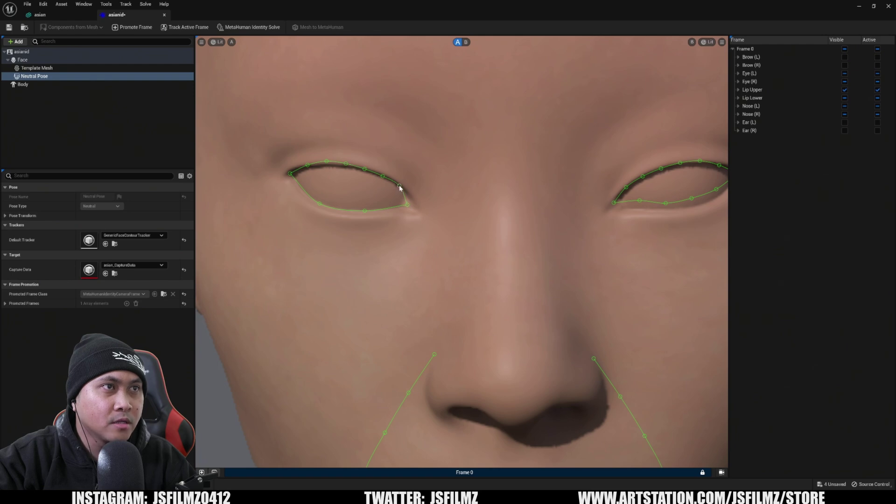
left_click_drag(308, 168, 365, 170)
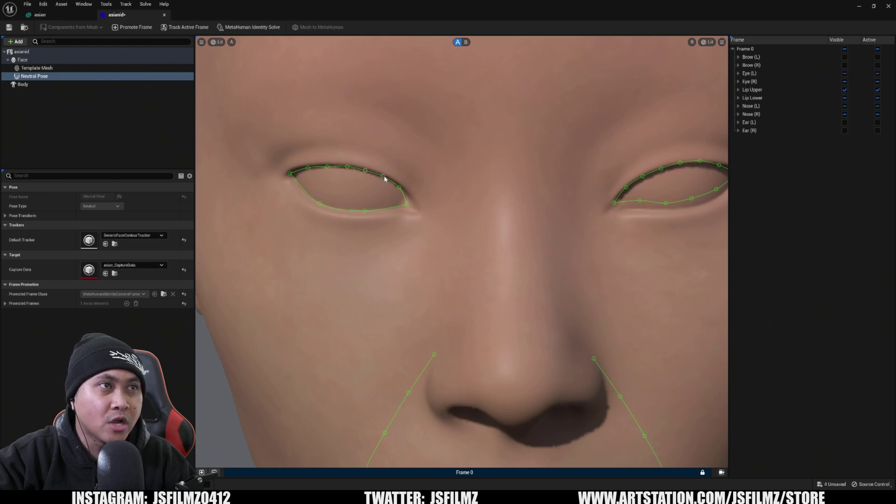
scroll(463, 220, "down", 2)
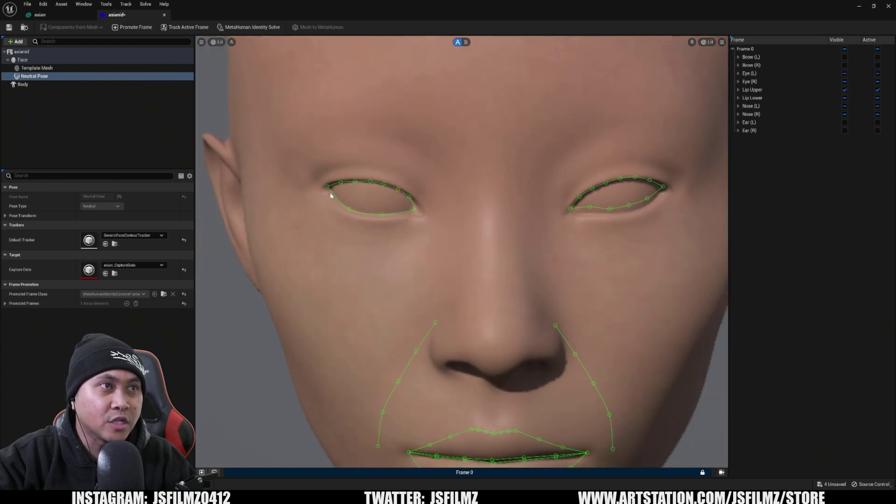
Step: Align the inner lip markers with the mouth line and nudge the top marker of the nose curve on the viewer's right outward
scroll(495, 362, "up", 3)
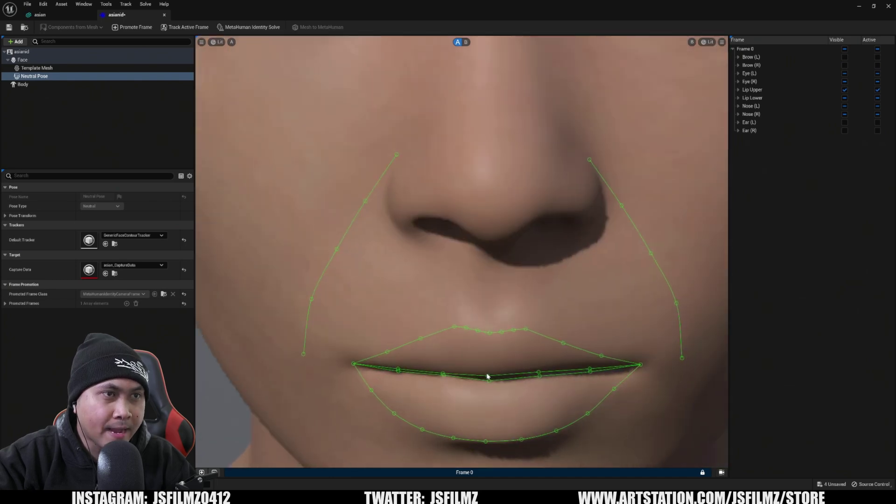
left_click_drag(488, 380, 399, 374)
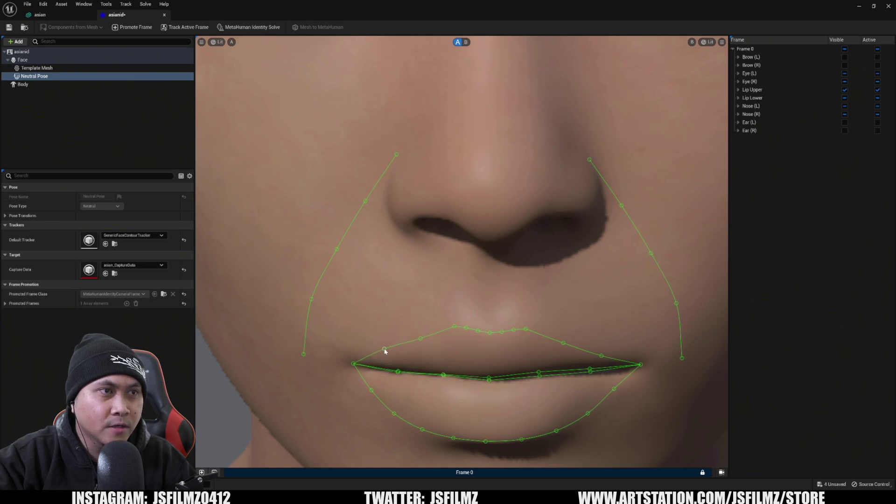
left_click_drag(492, 381, 591, 372)
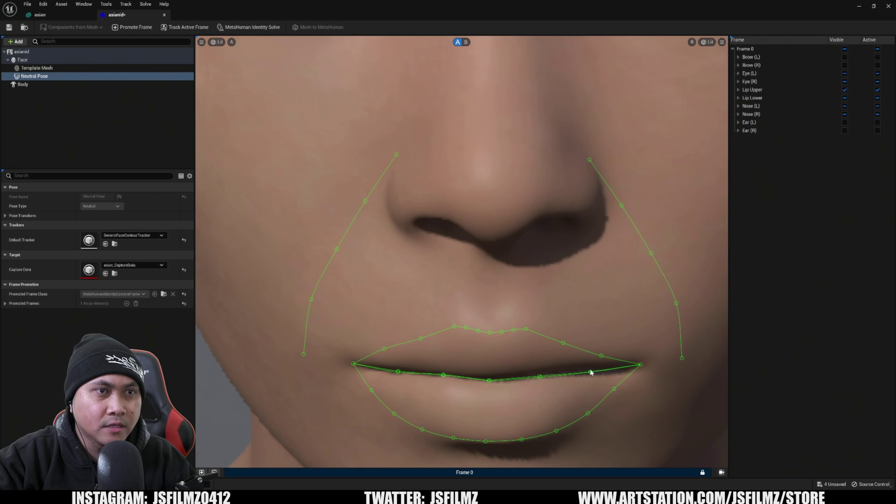
left_click_drag(589, 160, 595, 157)
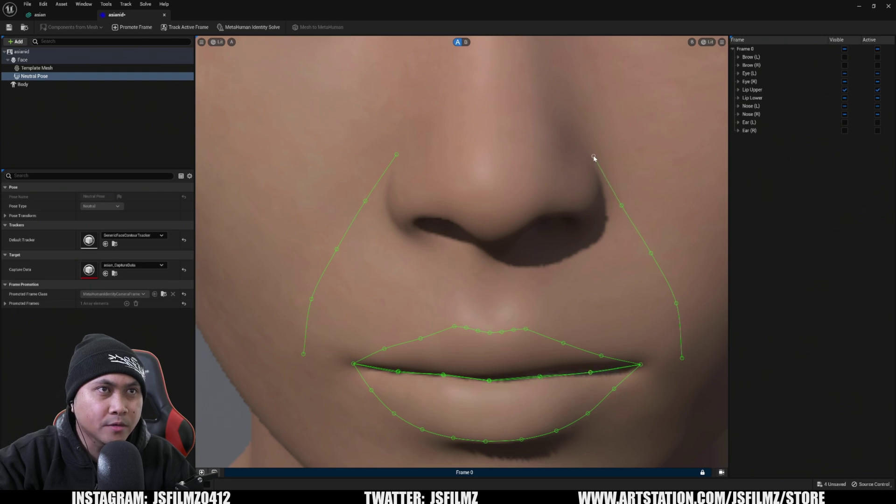
scroll(564, 350, "down", 10)
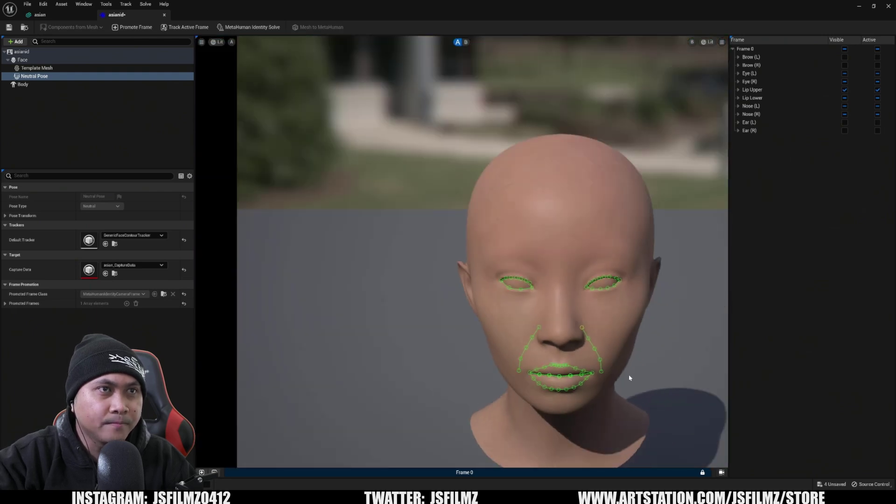
scroll(630, 387, "down", 3)
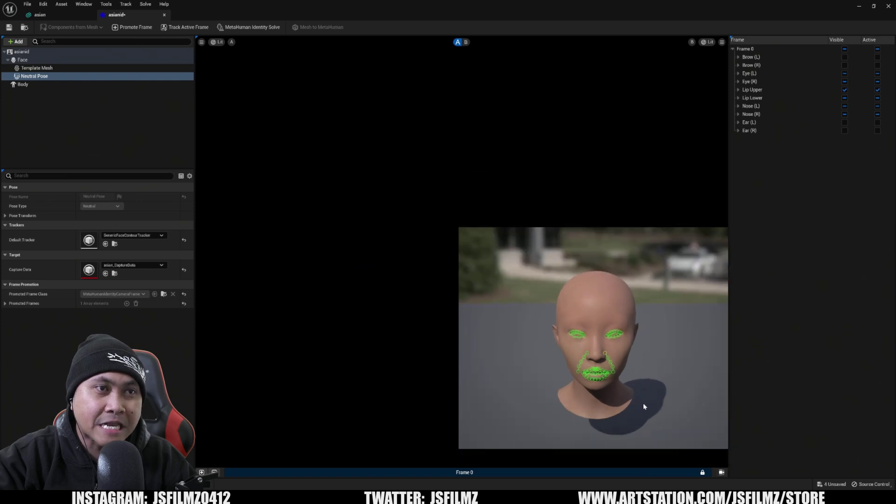
scroll(611, 368, "up", 8)
scroll(571, 251, "up", 2)
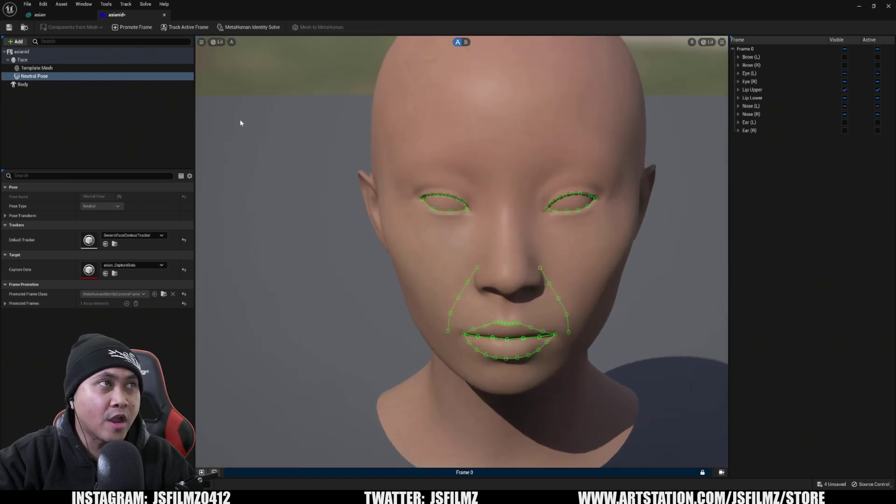
Step: Choose the second female body type for the Body component and run the MetaHuman Identity Solve
left_click(21, 84)
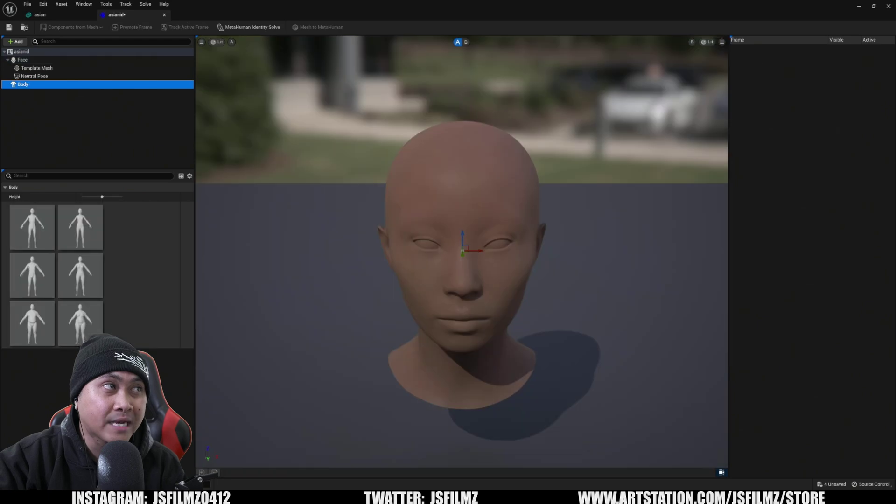
left_click(85, 265)
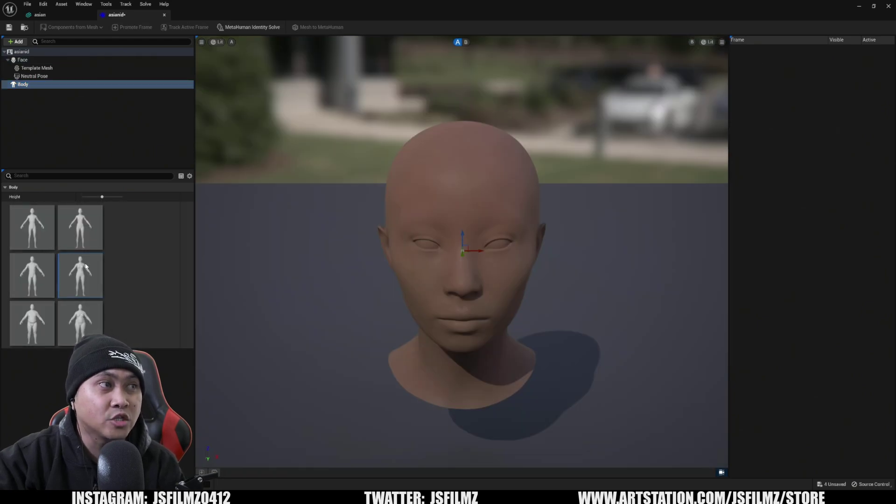
left_click(249, 27)
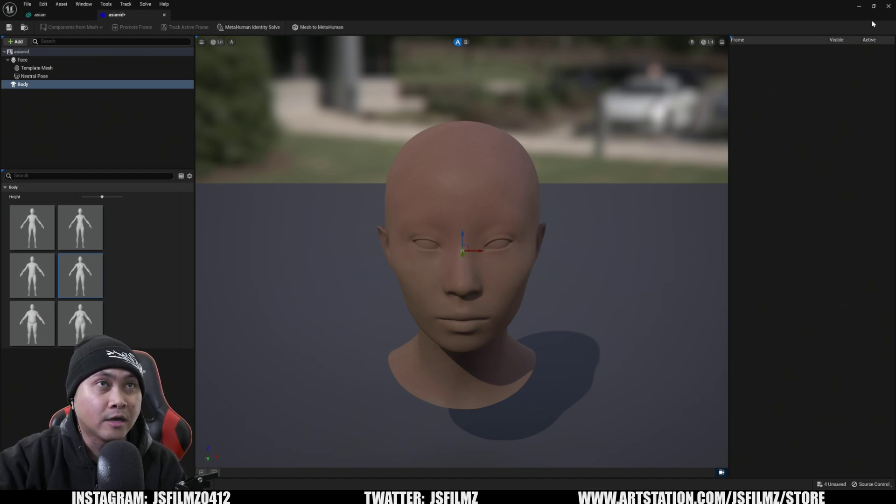
Step: Minimize the identity editor, then open the MetaHuman presets in Quixel Bridge and select the Amelia preset at default zoom
left_click(860, 6)
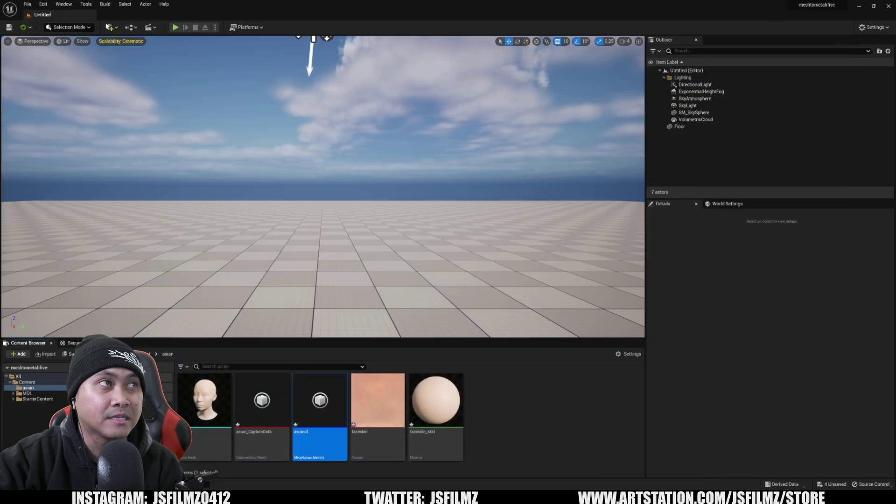
left_click(110, 28)
left_click(124, 57)
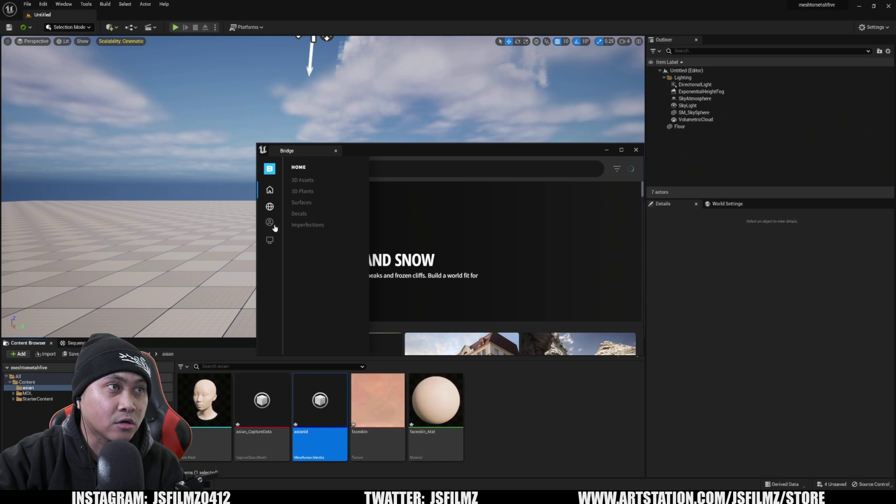
left_click(270, 223)
left_click(621, 150)
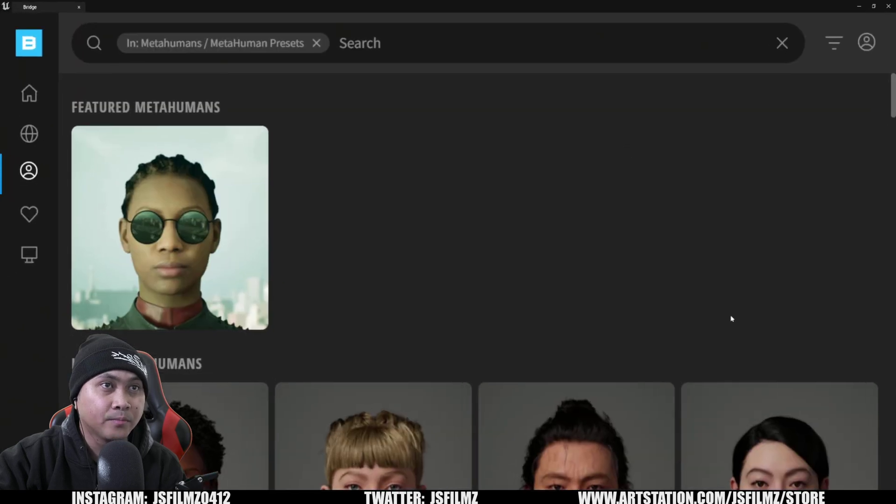
left_click(374, 438)
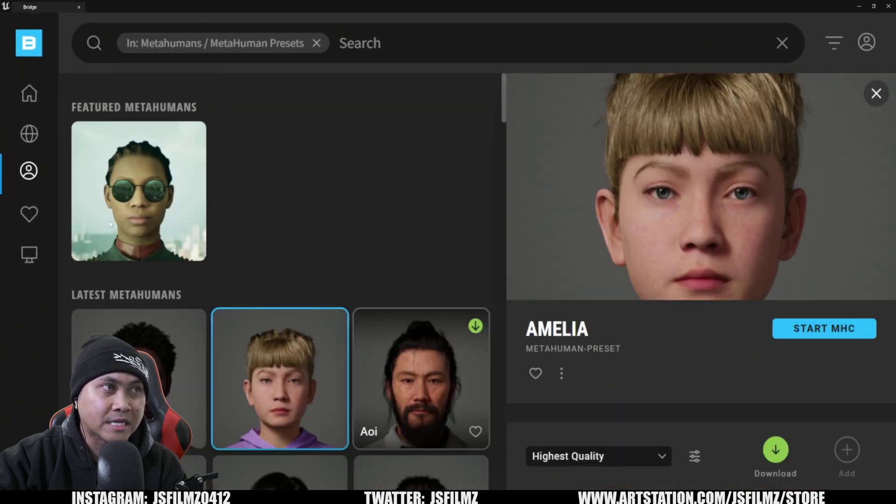
key("ctrl+0")
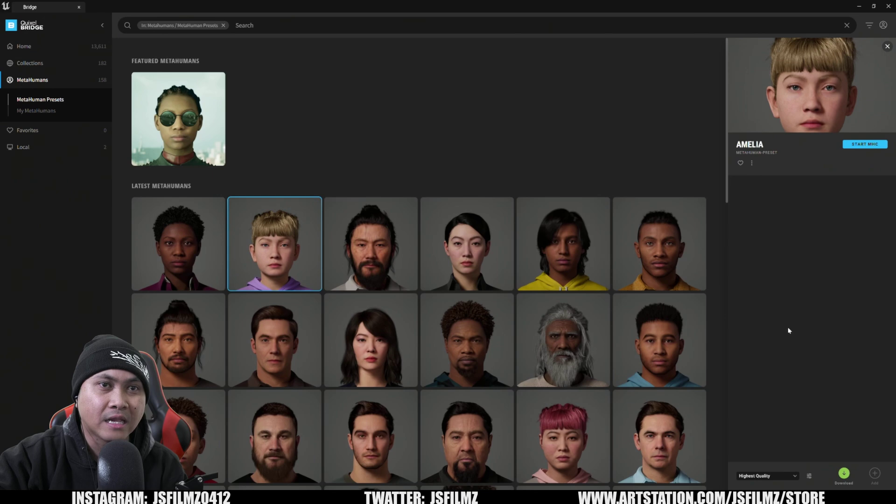
Step: Send the solved head to MetaHuman Creator with Mesh to MetaHuman and open asianid from the refreshed My MetaHumans list
left_click(859, 145)
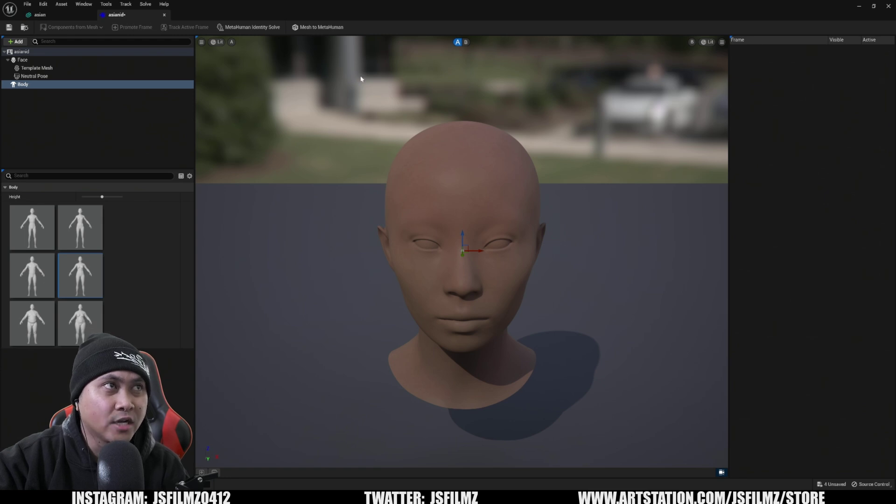
left_click(321, 28)
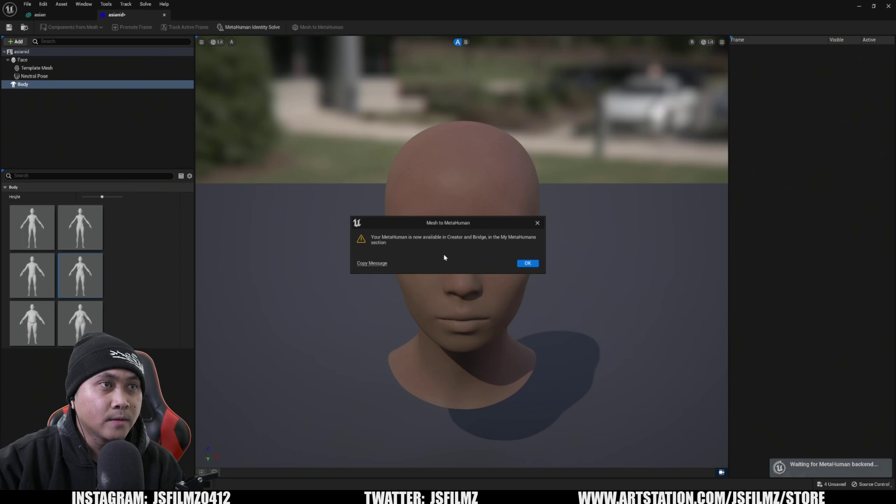
left_click(527, 263)
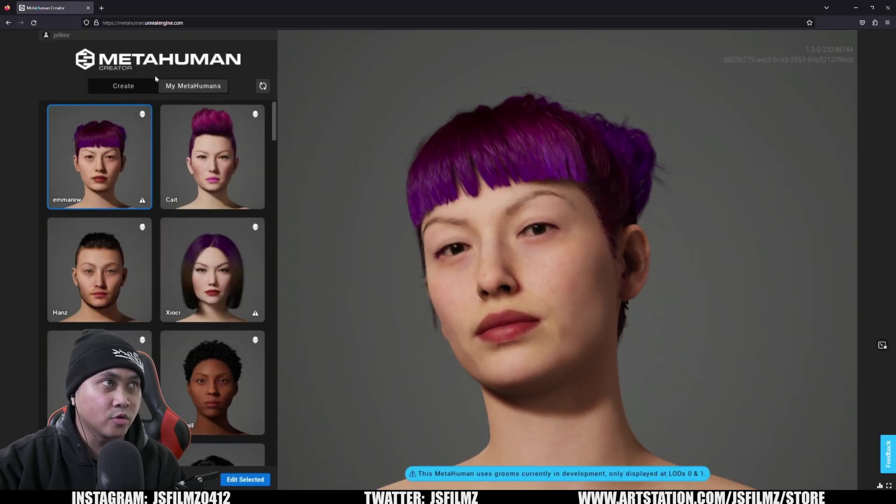
left_click(264, 87)
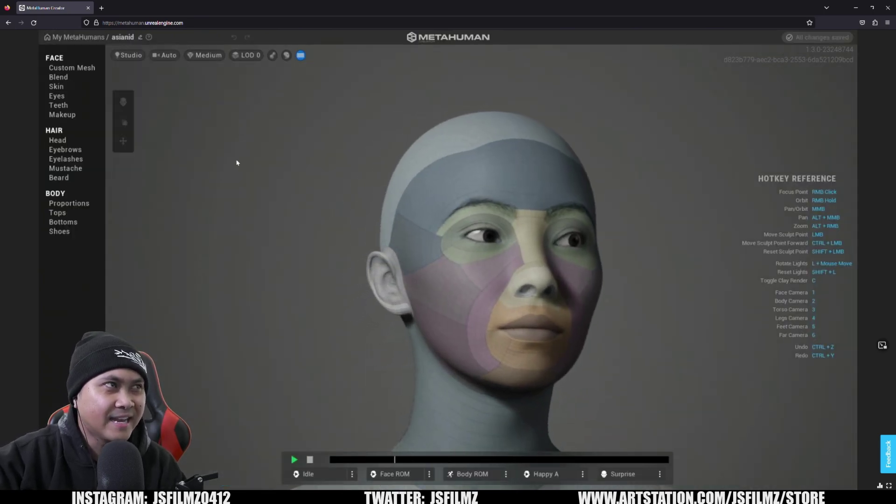
Step: Open the Custom Mesh settings and preview the Face ROM animation on the head, stopping playback after each run
left_click(95, 68)
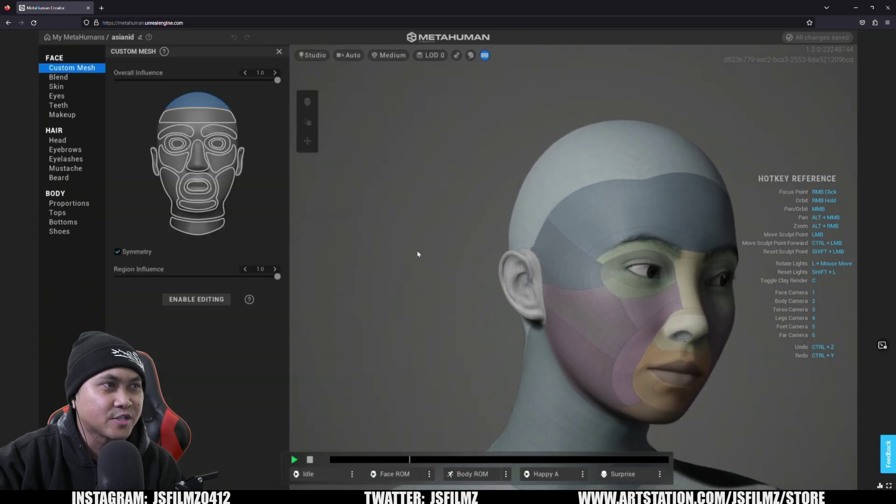
left_click(394, 475)
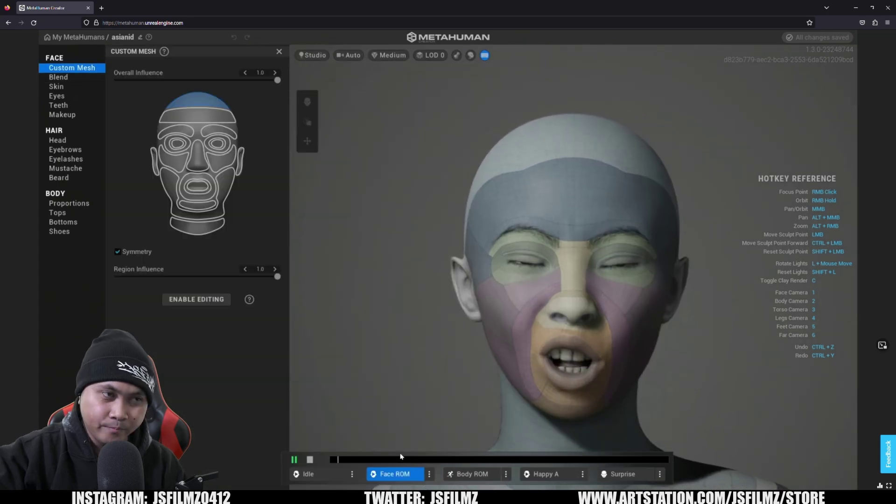
left_click(309, 460)
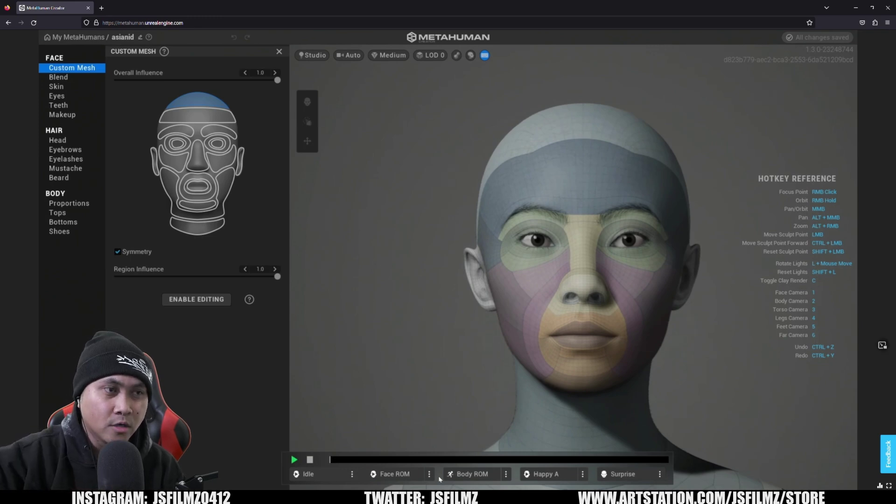
left_click(418, 473)
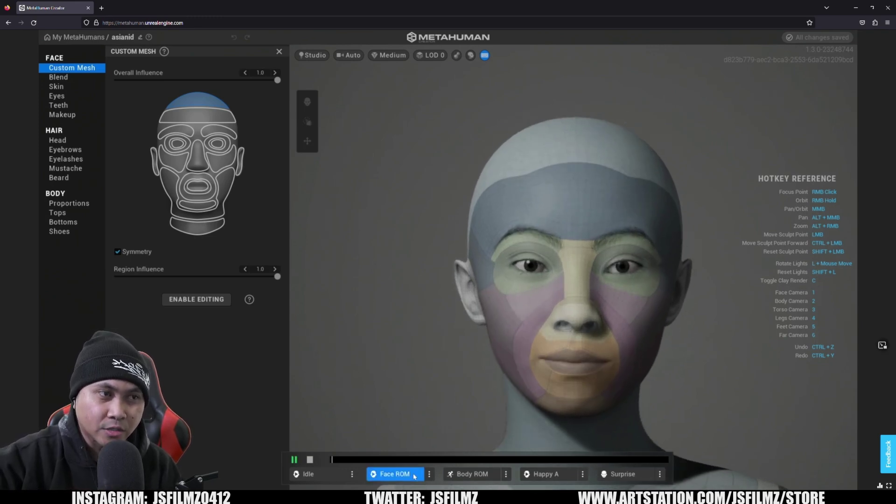
left_click(310, 461)
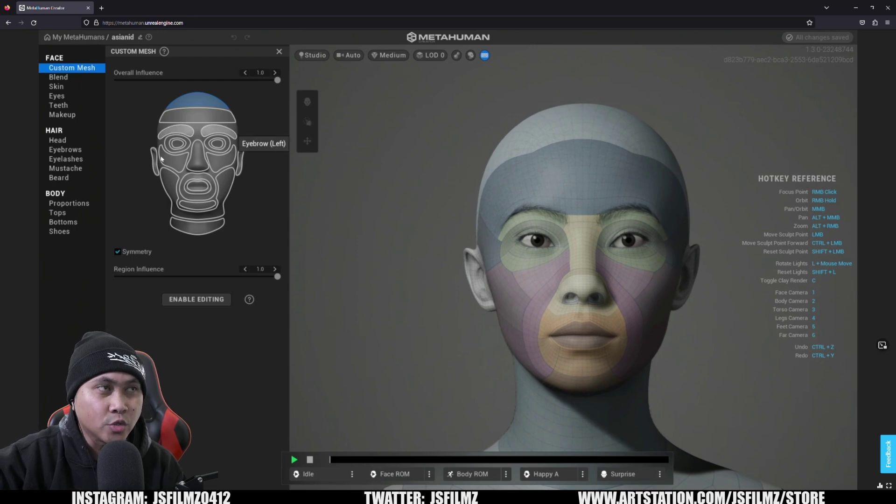
Step: Set Region Influence to 0.0 for the inner and outer eye regions and the inner and outer mouth regions, keeping symmetry on
left_click(215, 144)
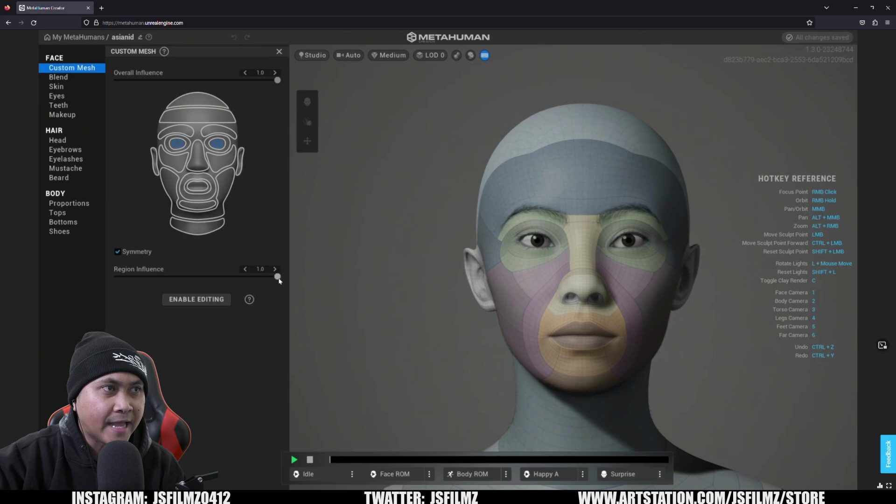
left_click_drag(278, 276, 63, 282)
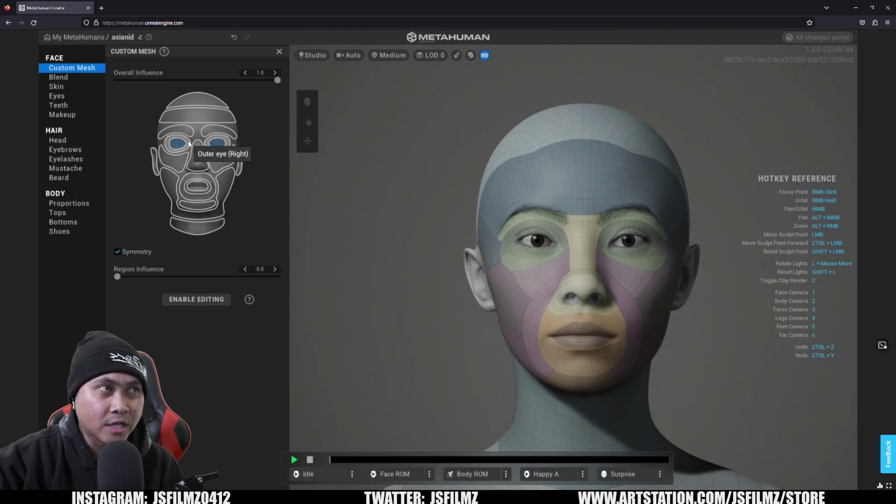
left_click(217, 140)
left_click_drag(277, 277, 1, 284)
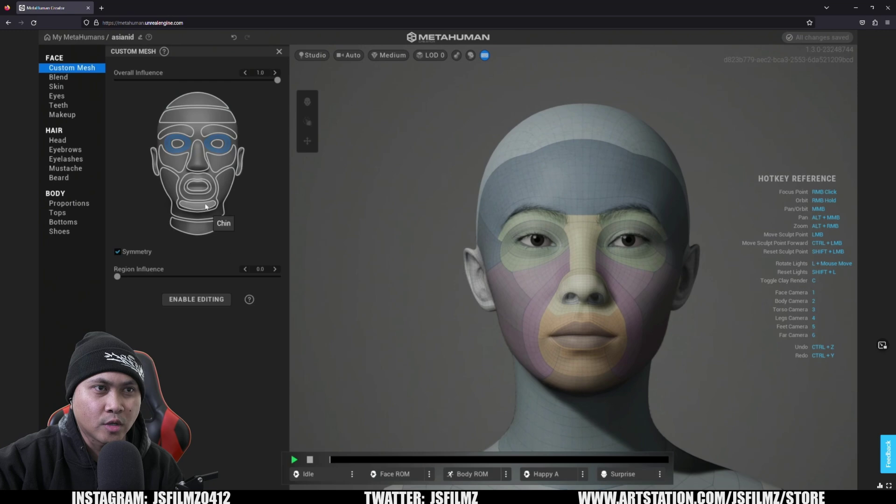
left_click(197, 186)
left_click_drag(277, 277, 19, 285)
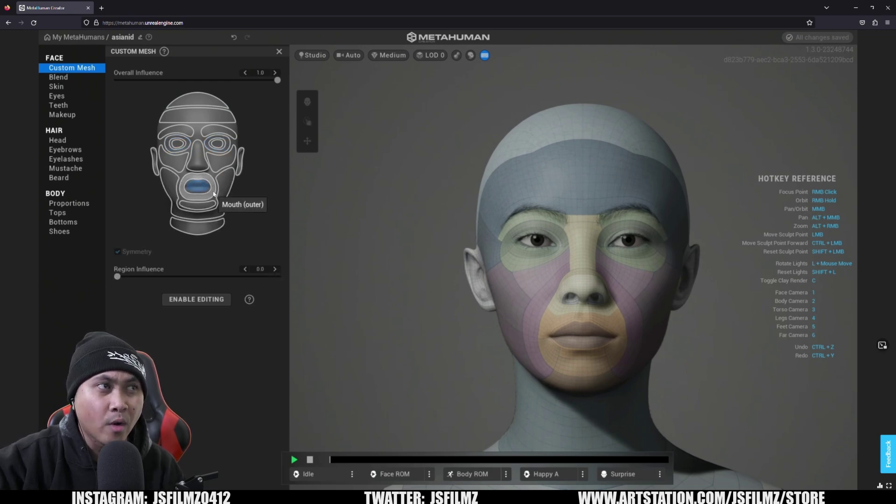
left_click(214, 192)
left_click_drag(278, 277, 1, 291)
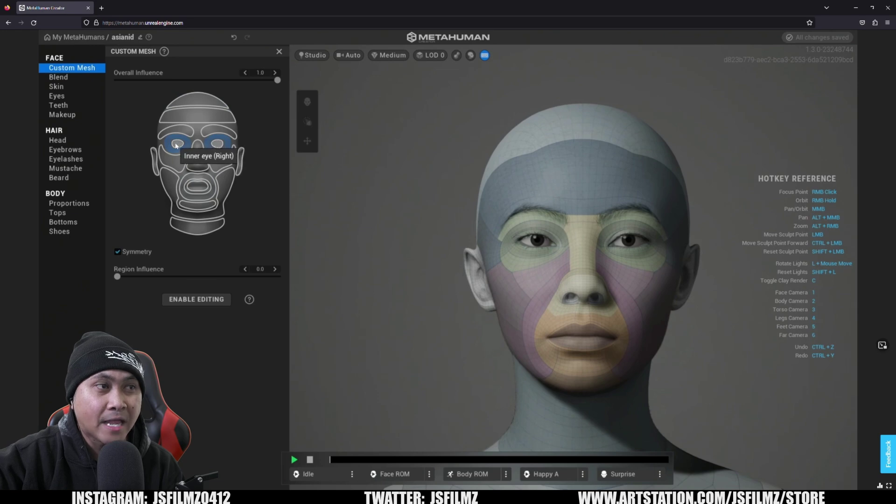
Step: Select the inner eye regions and enable editing of the character with Unlock only, without making a duplicate
left_click(176, 145)
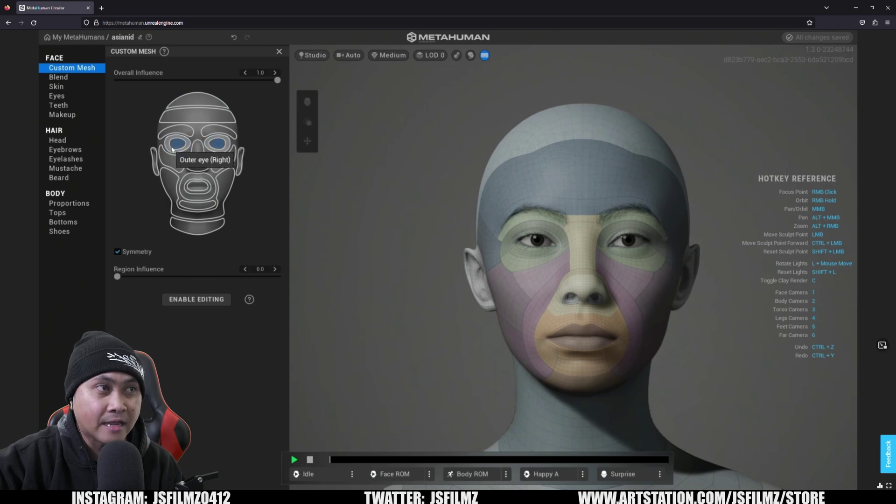
left_click(206, 299)
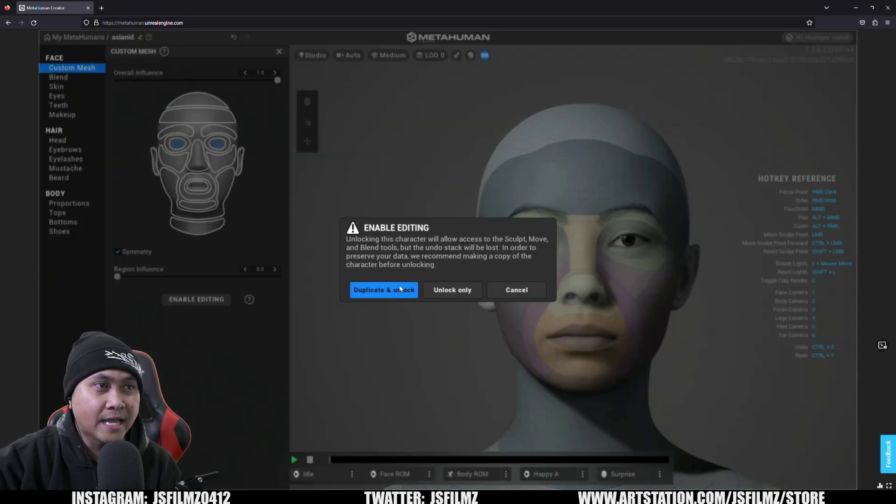
left_click(456, 294)
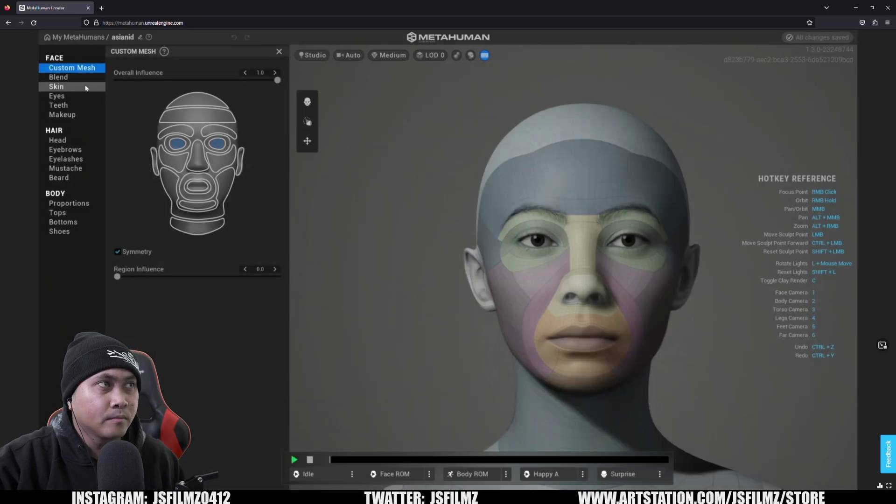
Step: Assign a skin texture to the MetaHuman and shift its skin color to a lighter peach tone
left_click(56, 86)
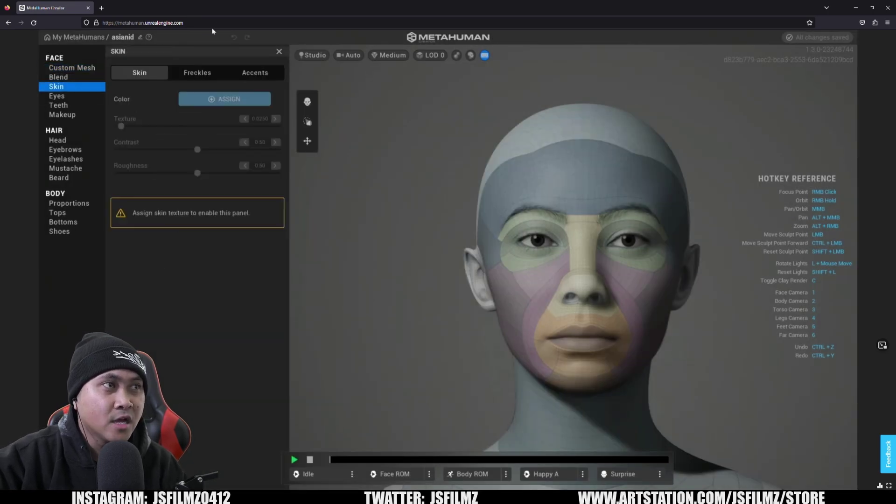
left_click(226, 98)
left_click(218, 144)
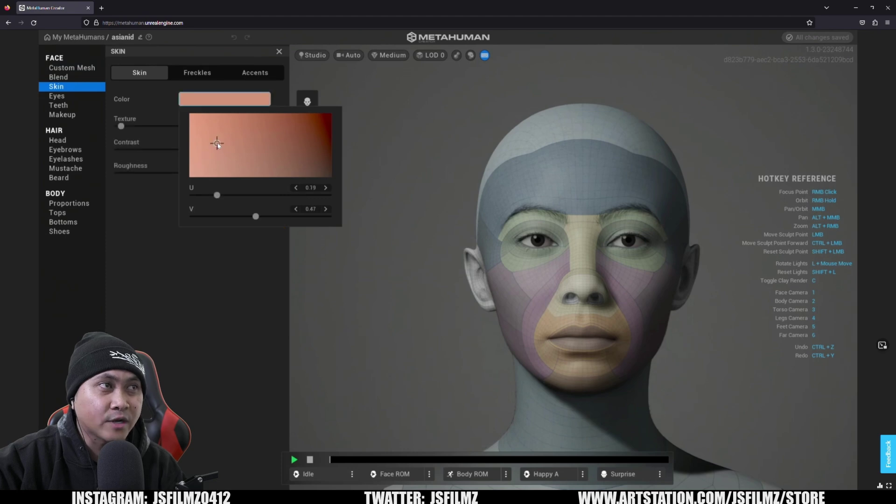
left_click_drag(217, 145, 212, 147)
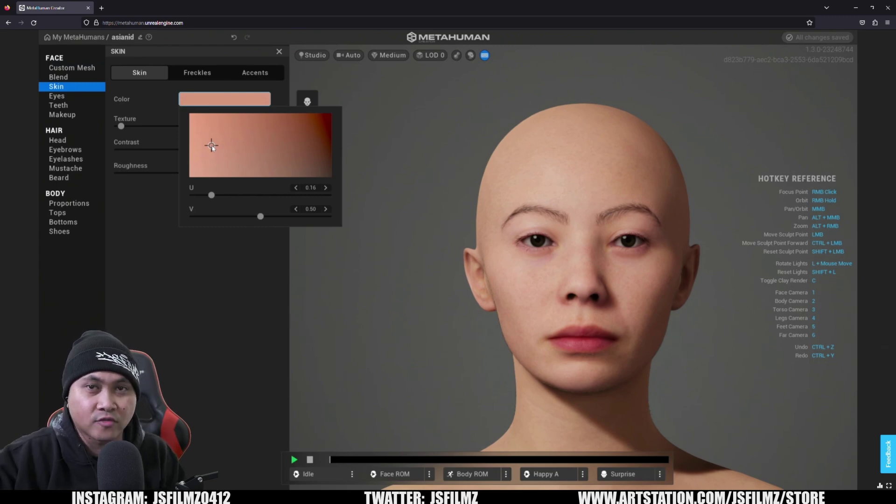
mouse_move(212, 147)
left_mouse_down()
mouse_move(191, 150)
mouse_move(199, 147)
left_mouse_up()
left_click(100, 92)
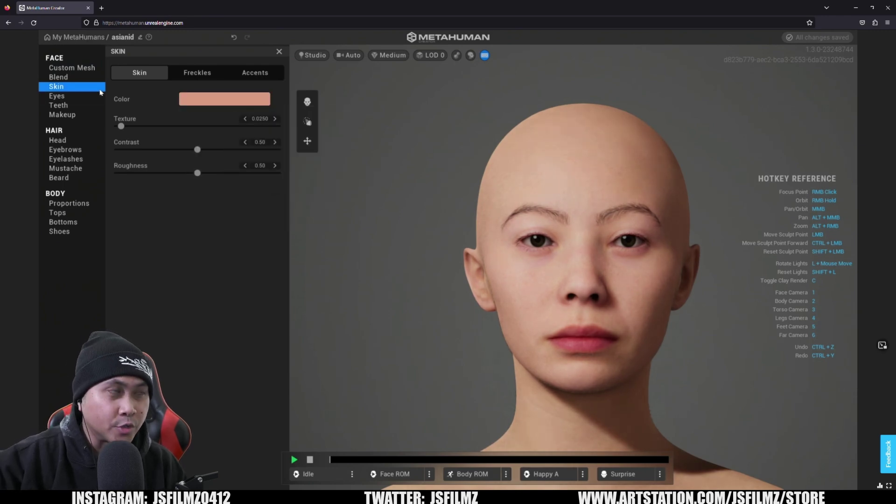
Step: Fill the three Blend slots with Asian-looking presets, two women in the lower slots and Rowan in the top one
left_click(93, 77)
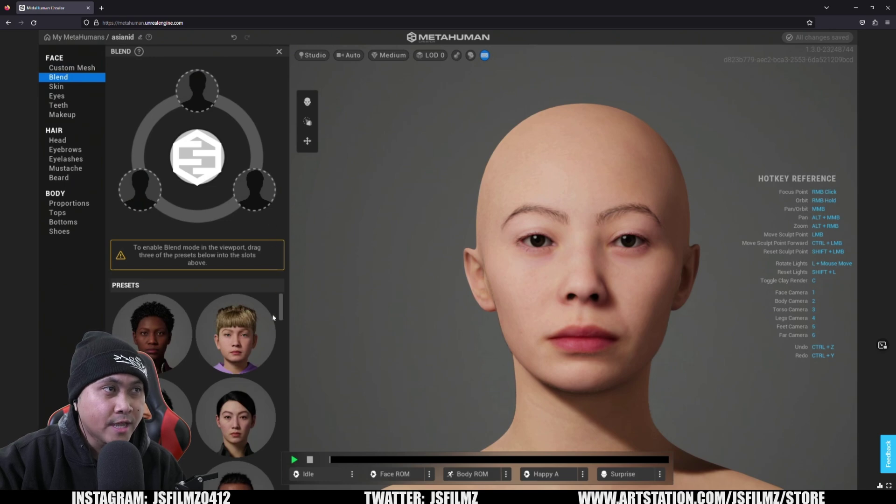
left_click_drag(281, 313, 283, 324)
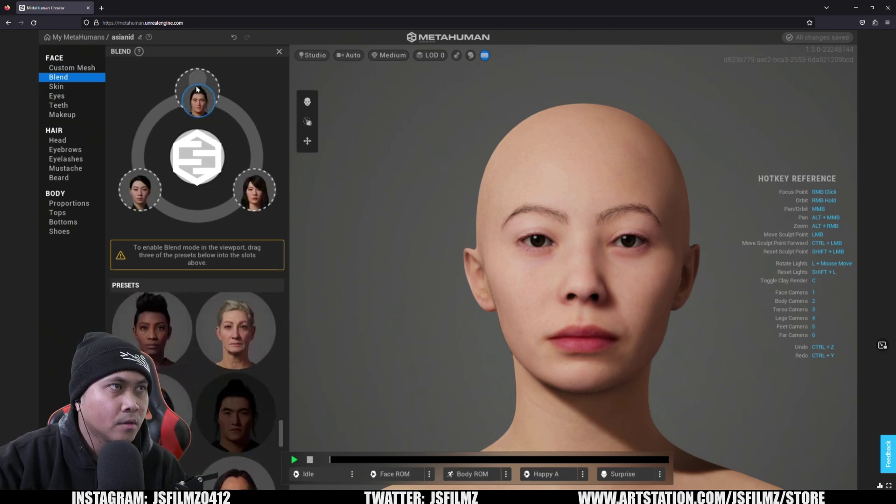
left_click_drag(197, 89, 197, 89)
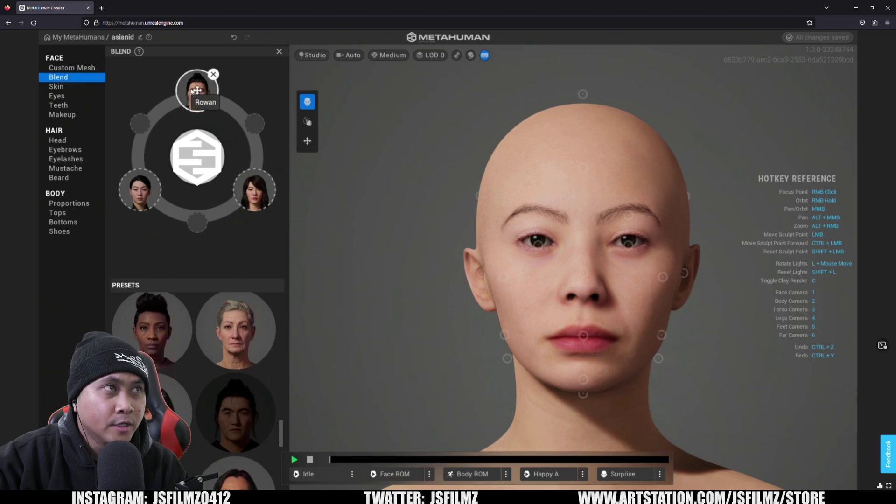
Step: Try blending the eye on the viewer's left and the jaw corner on the viewer's right toward the loaded presets
mouse_move(539, 241)
left_mouse_down()
mouse_move(538, 174)
mouse_move(538, 195)
left_mouse_up()
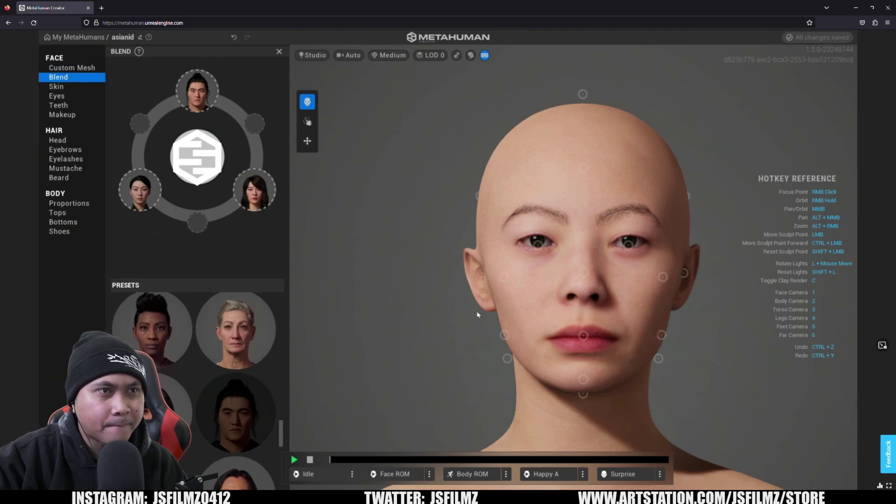
right_click_drag(546, 315, 553, 274)
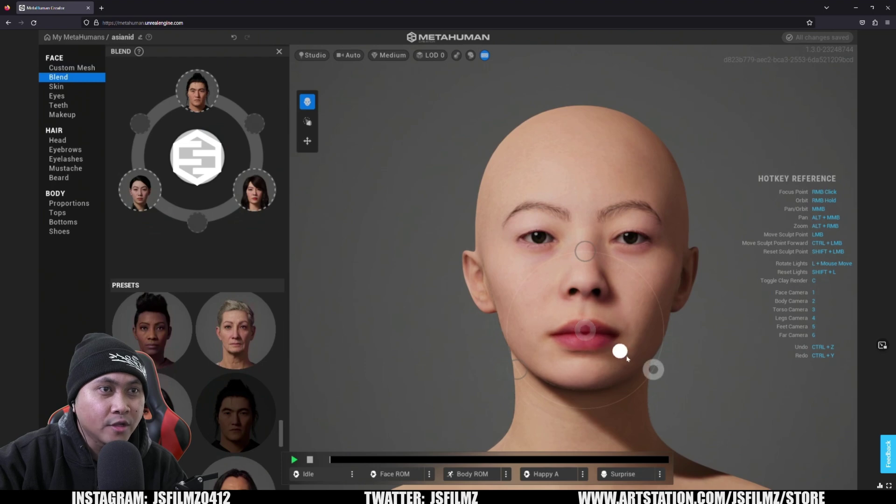
mouse_move(629, 359)
left_mouse_down()
mouse_move(625, 350)
mouse_move(583, 356)
mouse_move(609, 347)
left_mouse_up()
right_click_drag(625, 344, 724, 356)
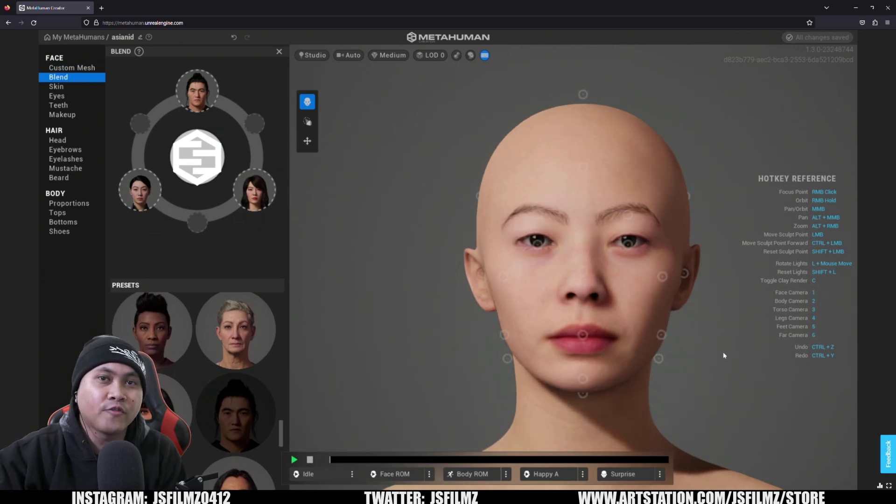
right_click_drag(724, 356, 720, 288)
key("1")
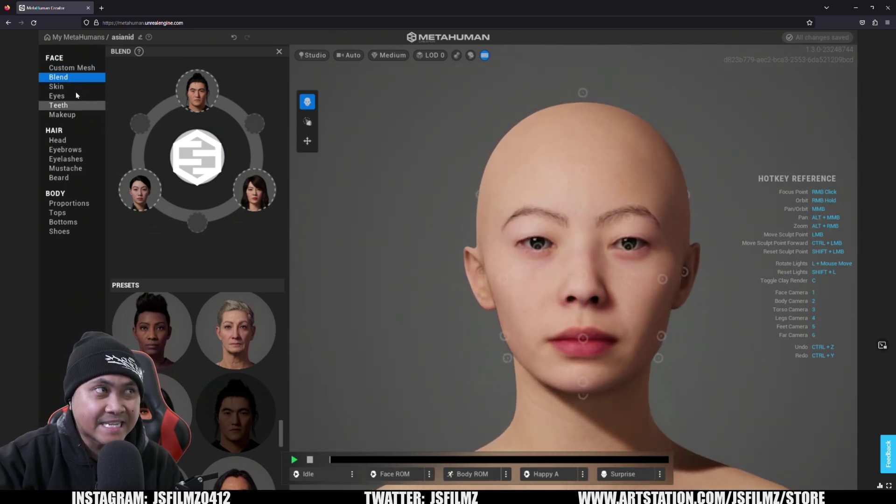
Step: Try several skin textures and set the skin's Texture value to 0.0771
left_click(66, 87)
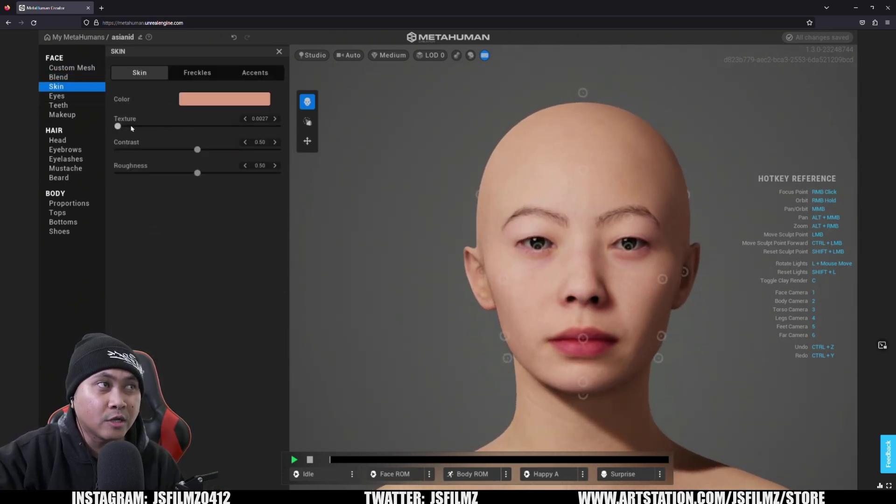
left_click_drag(121, 126, 124, 126)
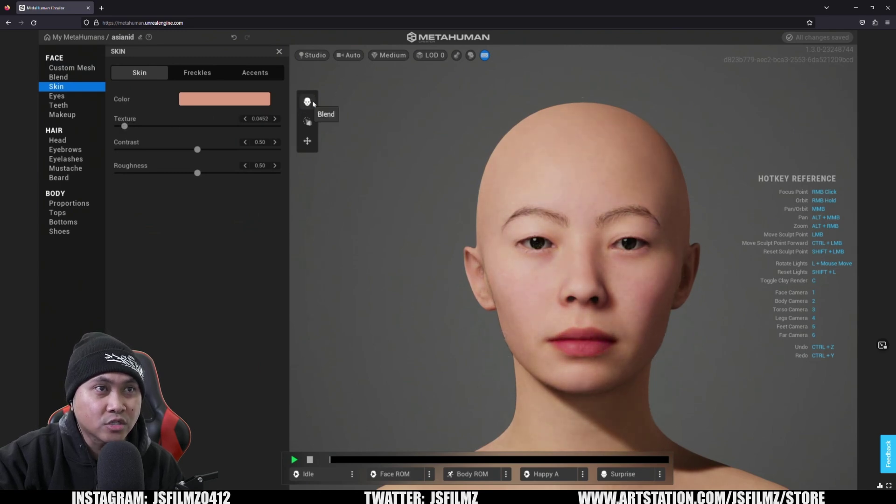
key("ctrl+z")
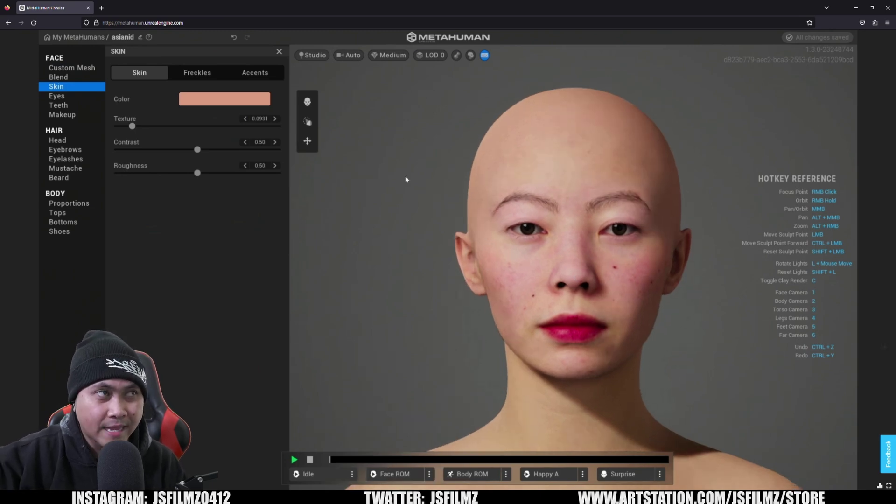
left_click(132, 127)
left_click_drag(131, 128, 129, 129)
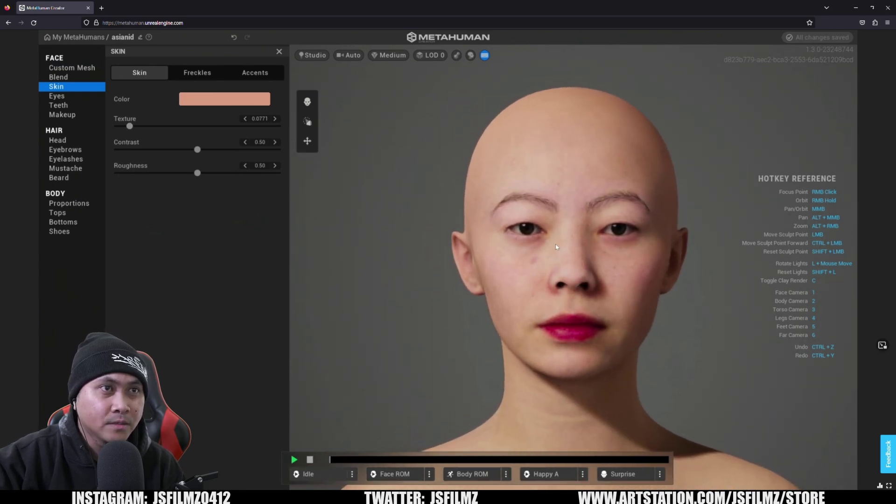
Step: Try Preset 005 and other eye presets, and apply the dark brown preset at the start of the first row
left_click(56, 96)
left_click(191, 173)
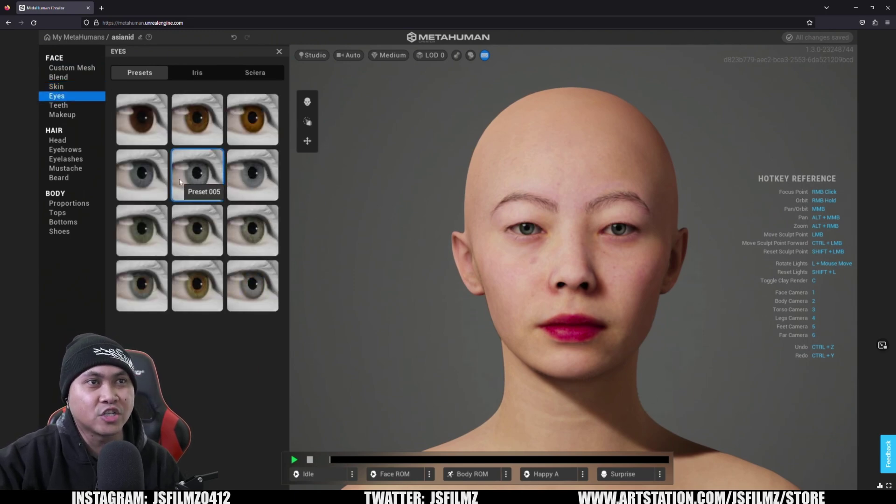
left_click(159, 135)
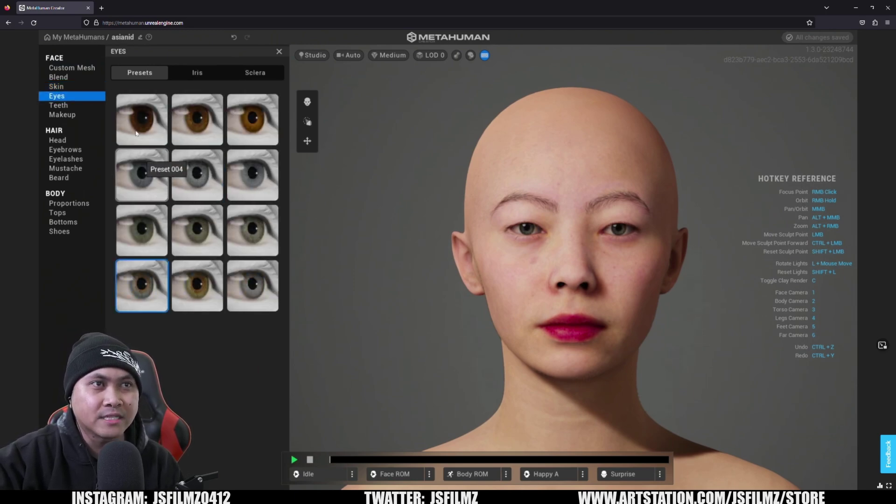
Step: Set the Tooth Color to a lighter shade at U 0.19 and V 0.35
left_click(59, 105)
left_click(201, 259)
left_click_drag(235, 302, 216, 300)
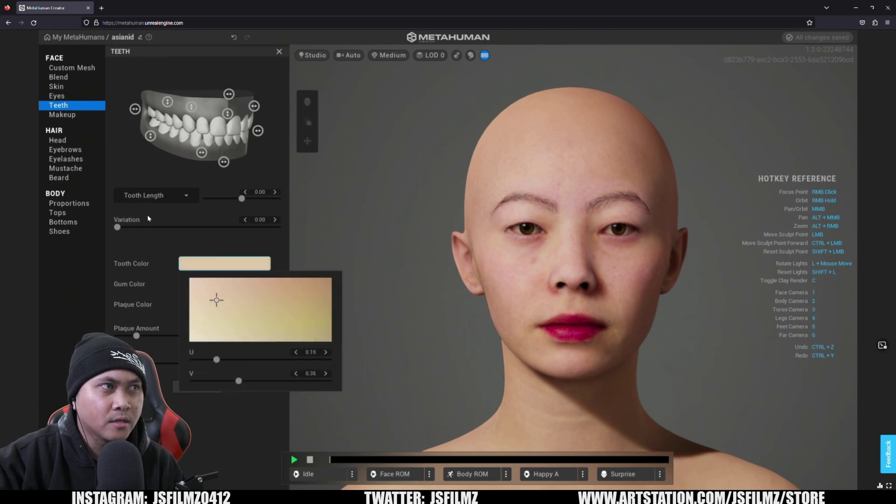
Step: Try several eye makeup styles, including Panda Smudge and the dark smoky style at the start of the last row
left_click(224, 431)
left_click(79, 117)
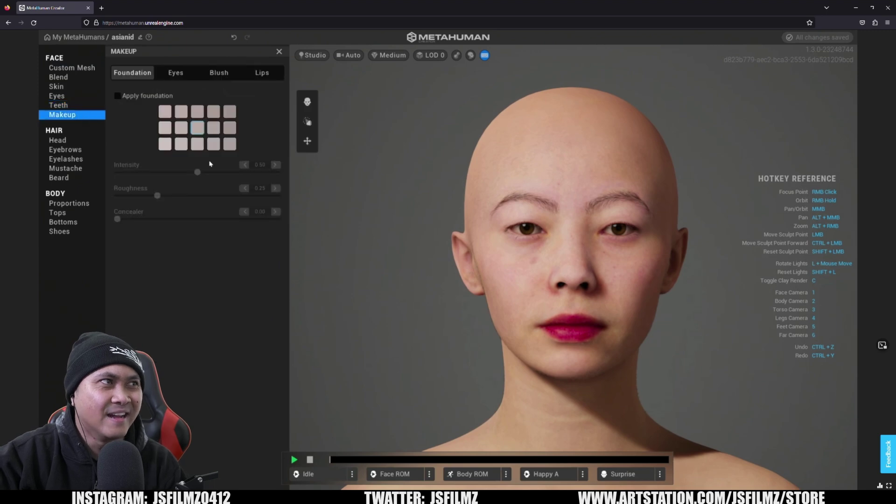
left_click(175, 74)
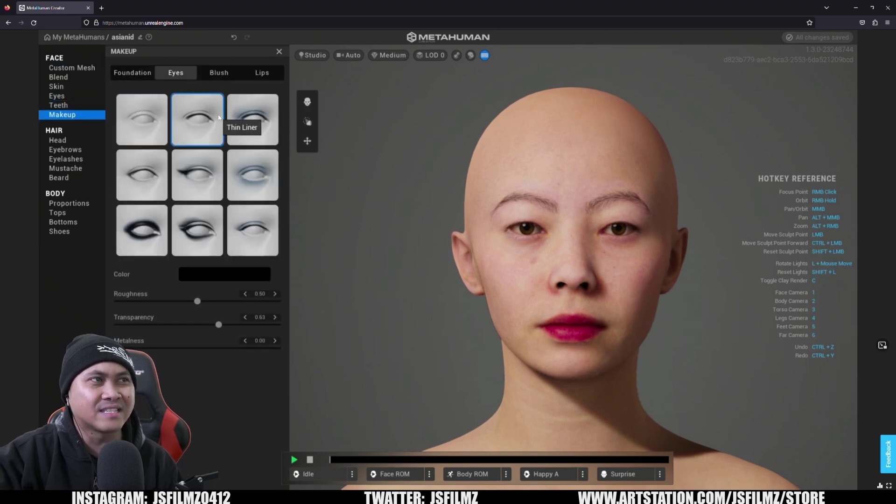
left_click(245, 123)
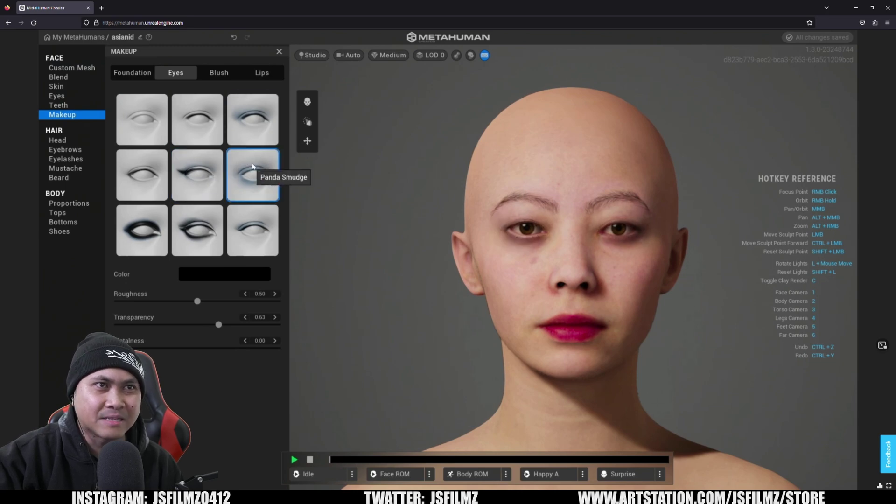
left_click(140, 228)
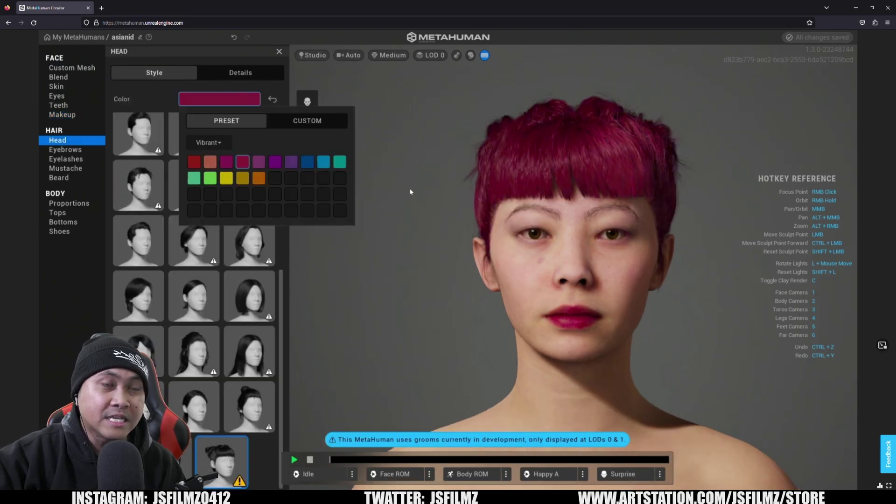
Step: Dismiss the hair colour choices and apply Medium Slight Arch Eyebrows and the long eyelash style in the last row
left_click(410, 192)
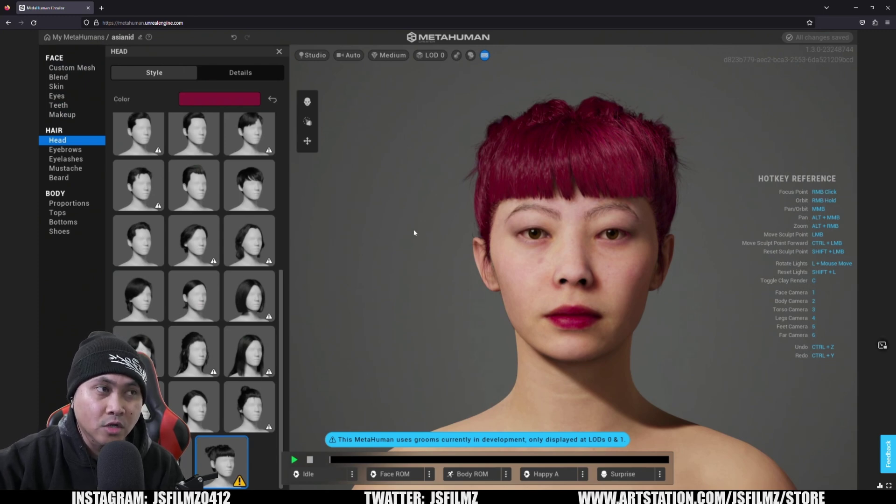
scroll(424, 271, "down", 2)
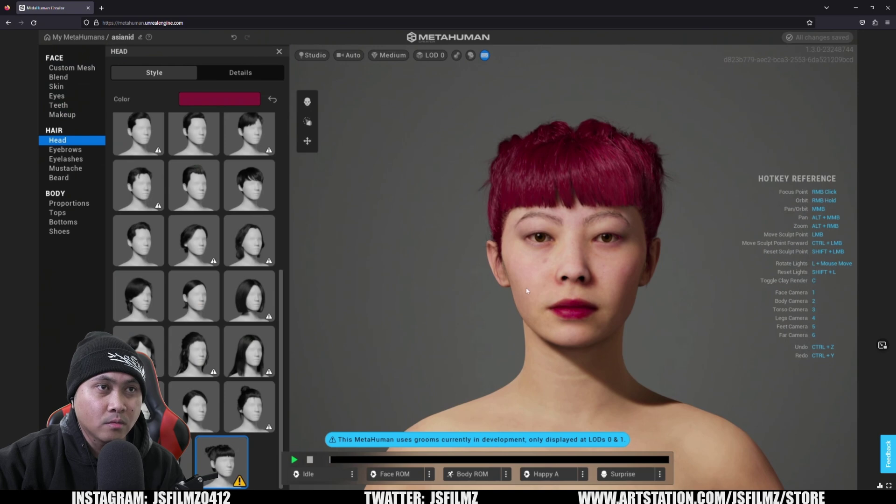
left_click(65, 149)
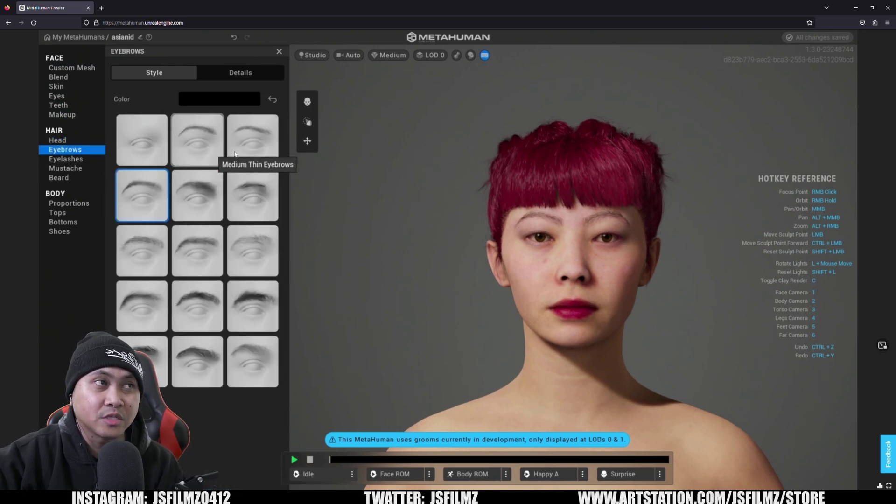
left_click(263, 146)
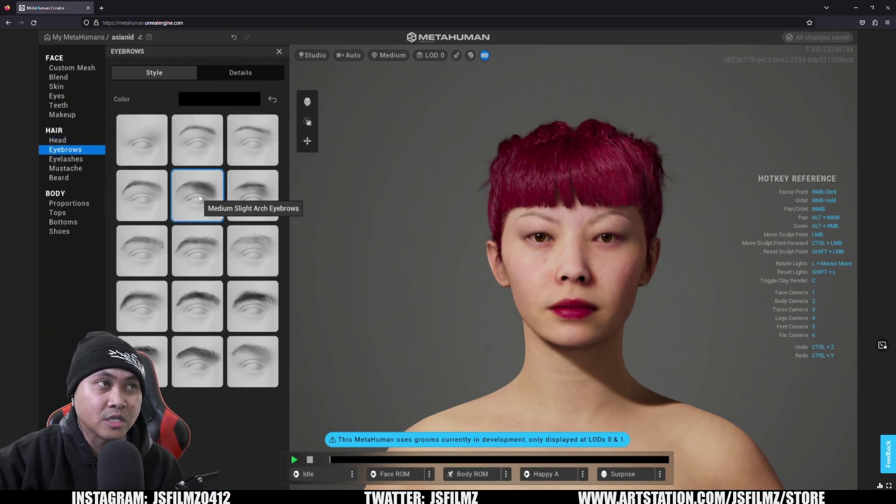
left_click(66, 158)
left_click(213, 236)
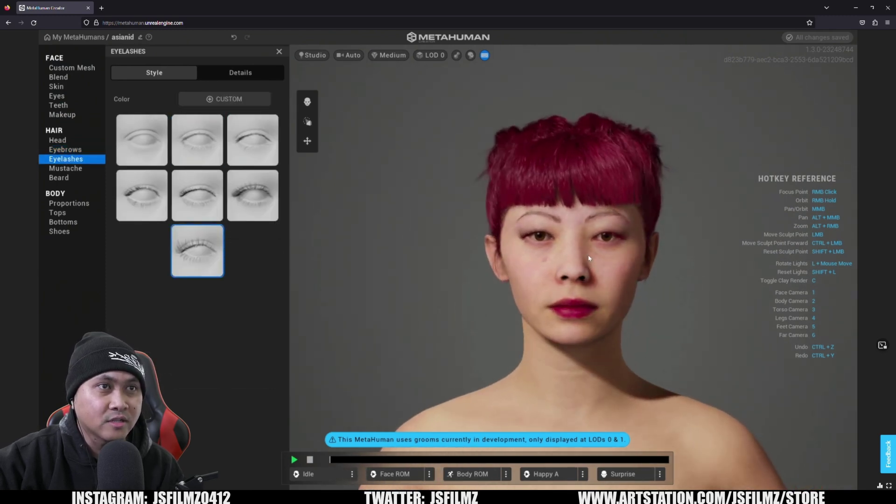
Step: View the MetaHuman's average body proportions on the full figure and return to the head hair settings
left_click(69, 204)
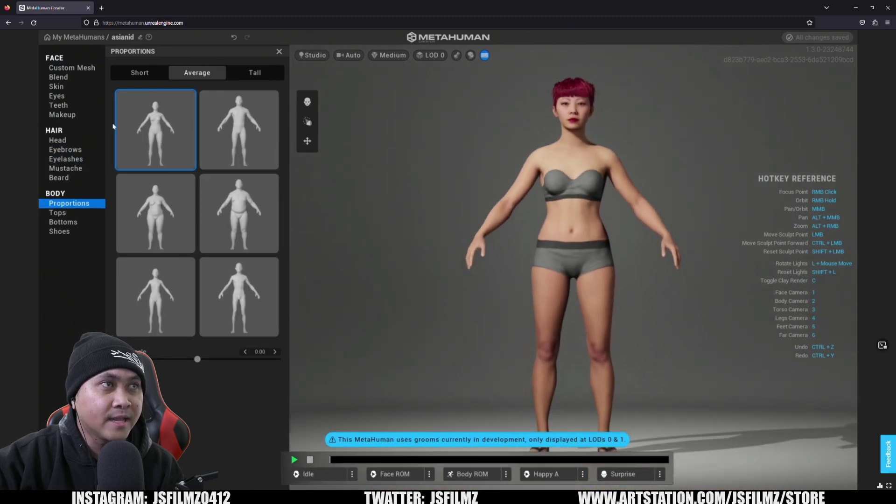
left_click(58, 140)
left_click(220, 74)
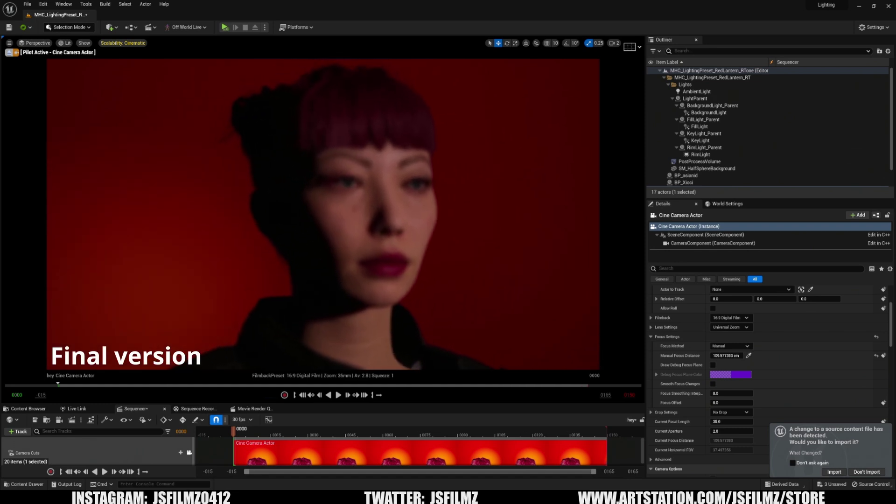
Step: In Unreal Engine, set the Cine Camera Actor's manual focus distance to about 69 cm, using the debug focus plane temporarily as a guide
left_click(712, 365)
left_click_drag(726, 355, 685, 355)
left_click(713, 365)
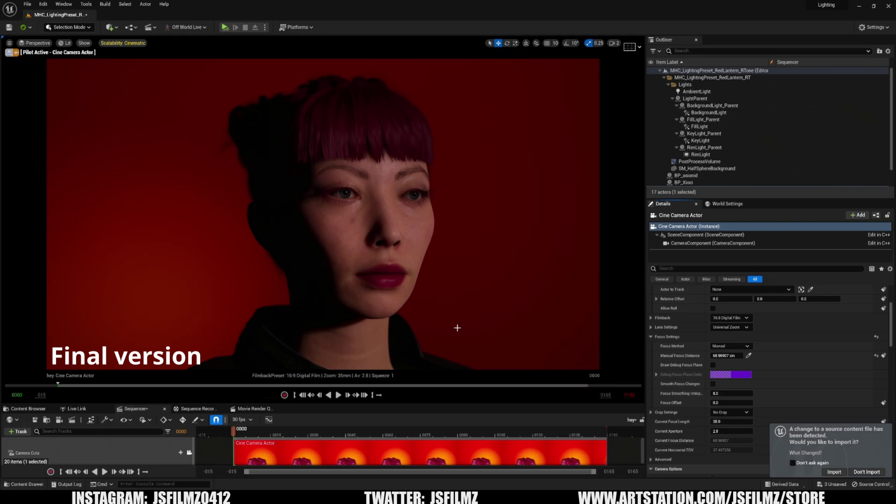